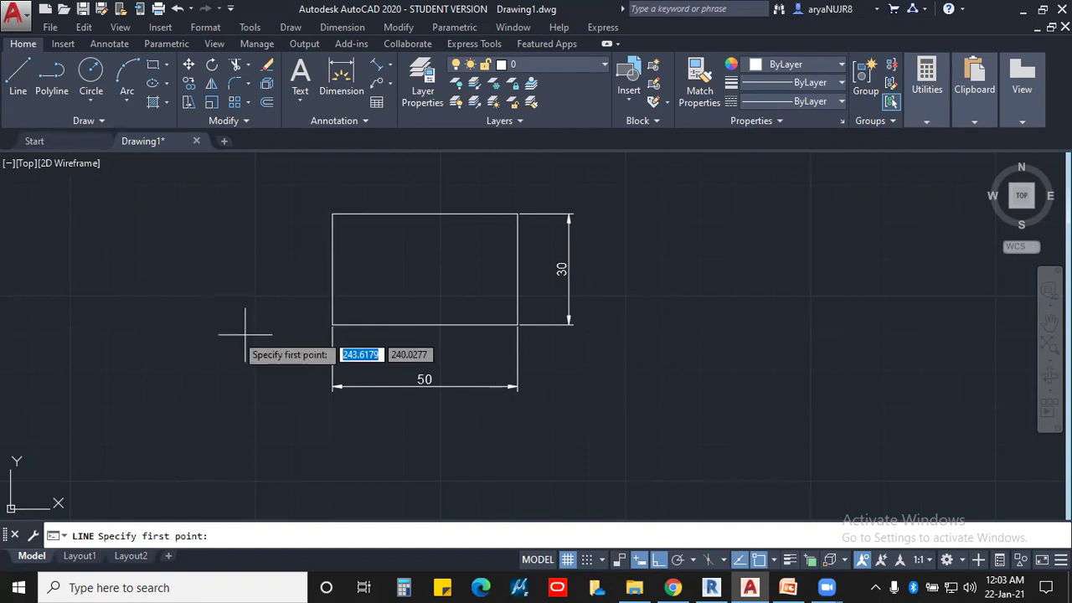
Place the first point of the new line at the origin, coordinates 0,0.
middle_click_drag(306, 421, 484, 305)
scroll(484, 305, "down", 1)
scroll(371, 402, "down", 1)
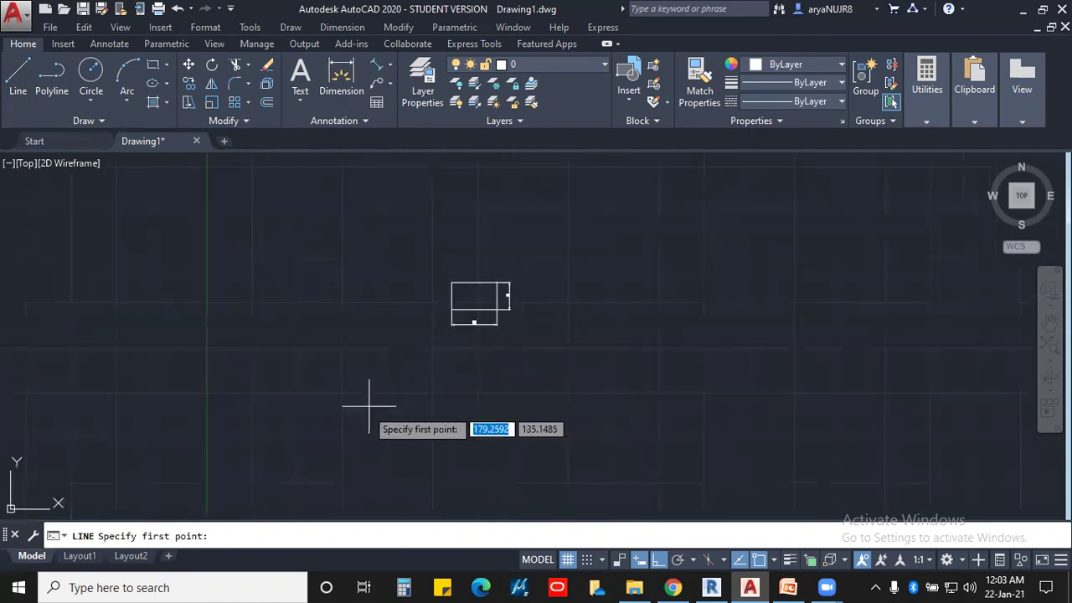
mouse_move(407, 430)
middle_mouse_down()
mouse_move(457, 227)
mouse_move(463, 276)
middle_mouse_up()
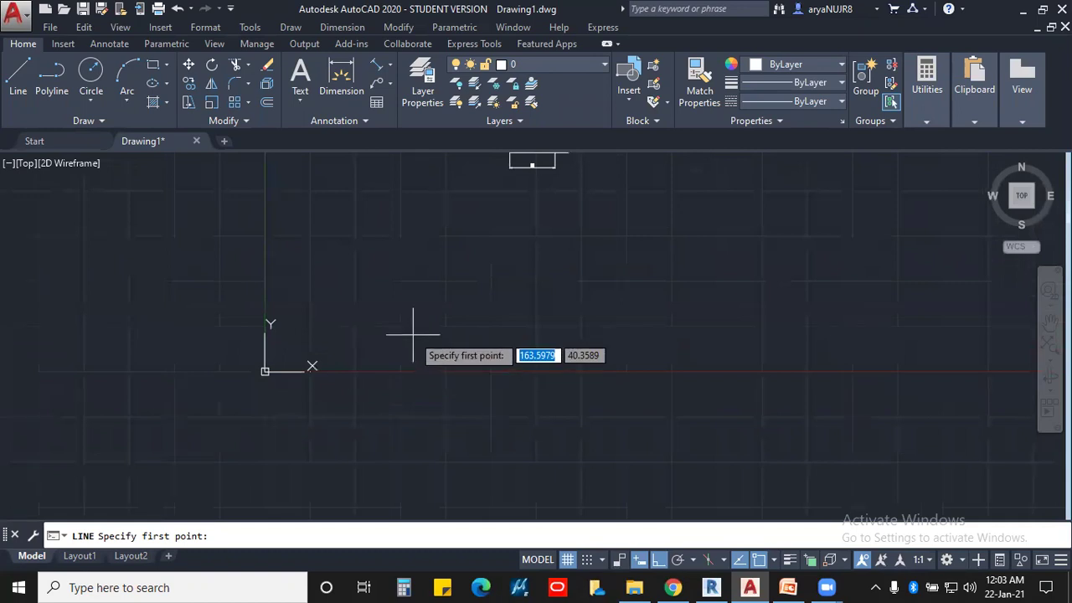
type("0")
key("Tab")
type("0")
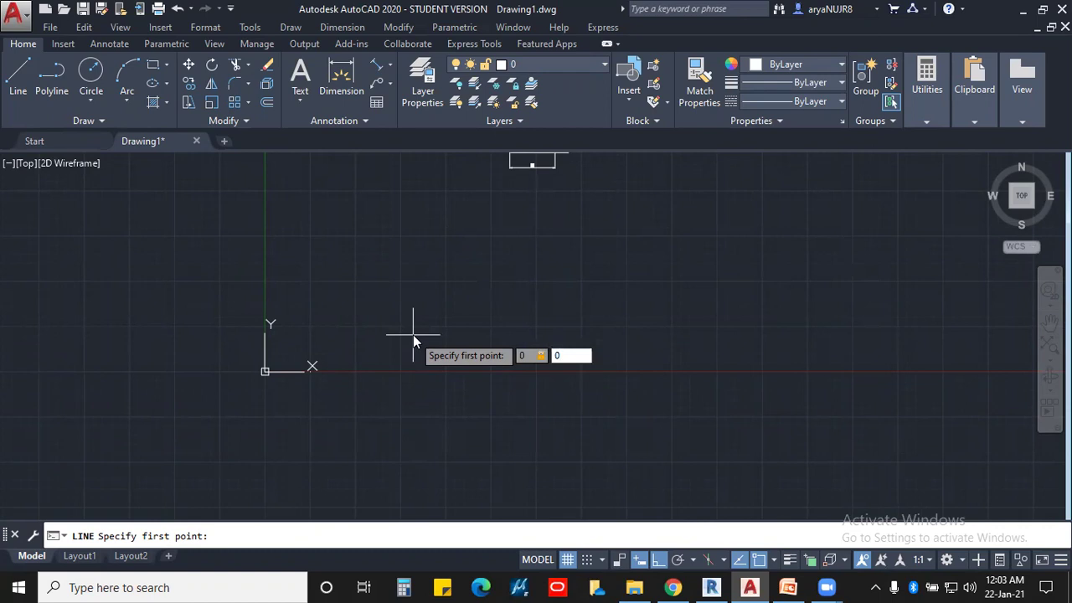
key("Return")
Draw the rectangle's bottom edge along the X axis to the absolute point 50,0.
scroll(328, 368, "up", 1)
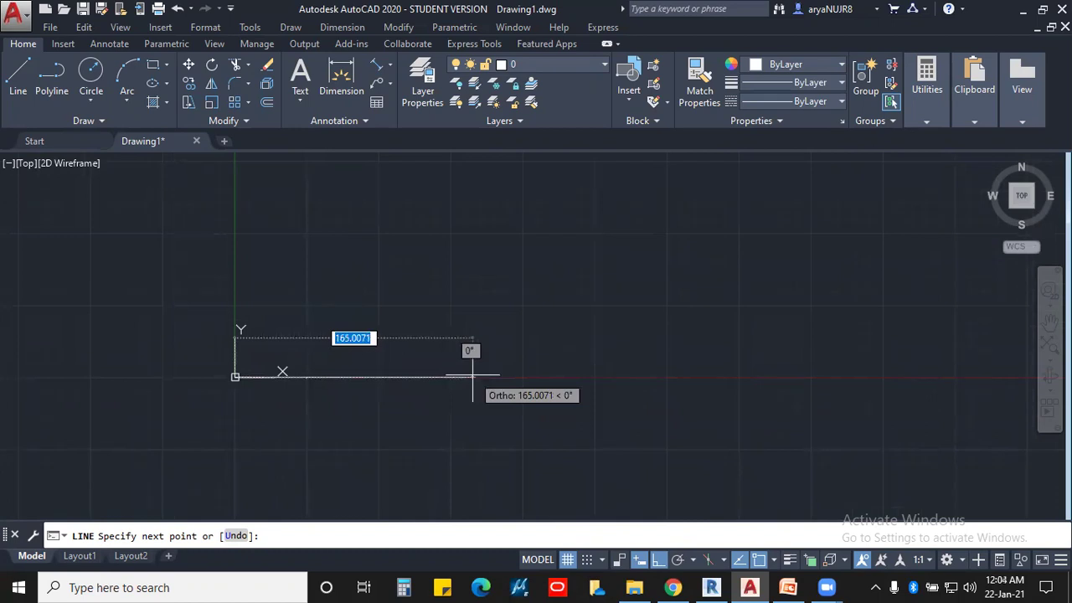
type("50")
key("Tab")
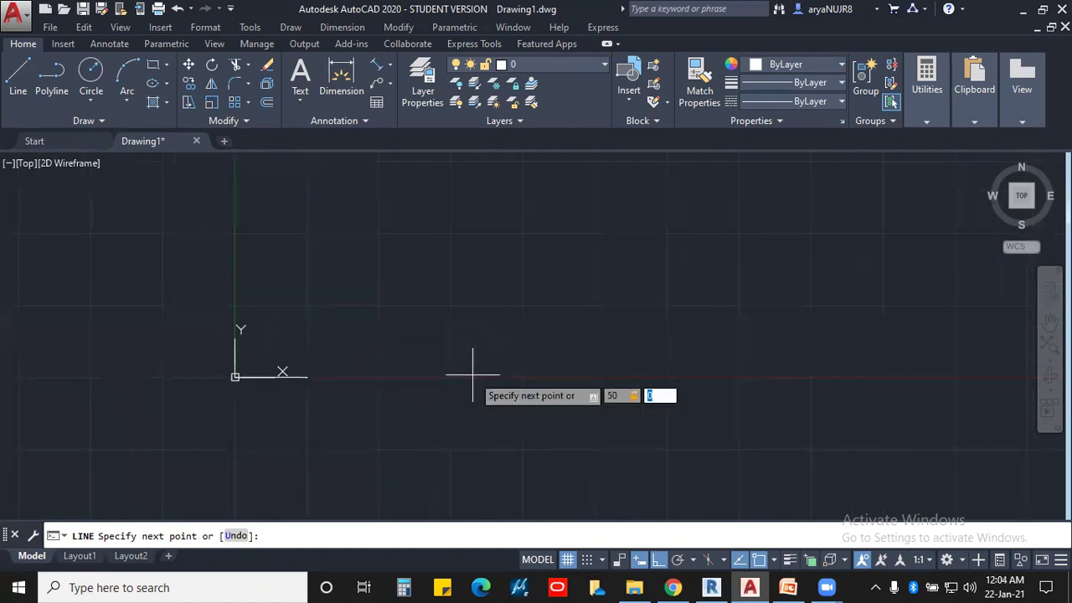
type("0")
key("Return")
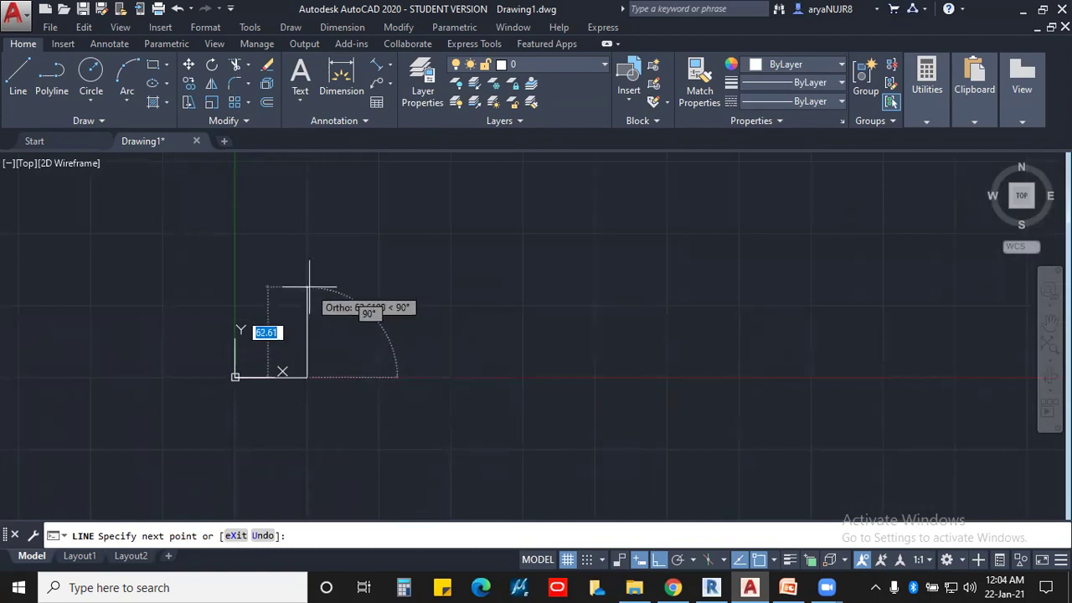
Continue the line vertically to the absolute point 50,30 for the rectangle's right edge.
type("50")
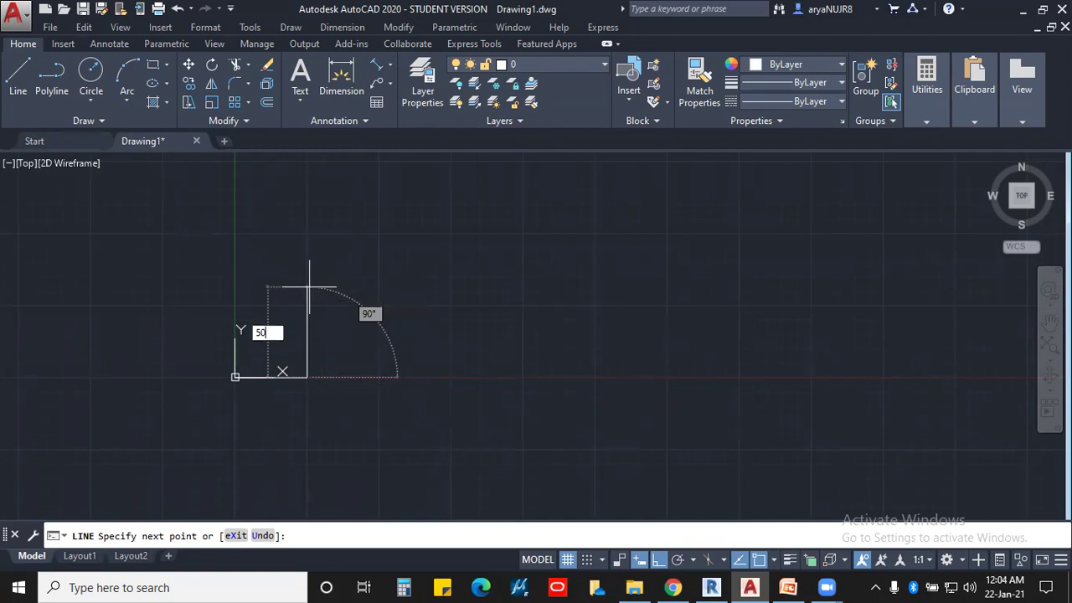
key("Tab")
type("3")
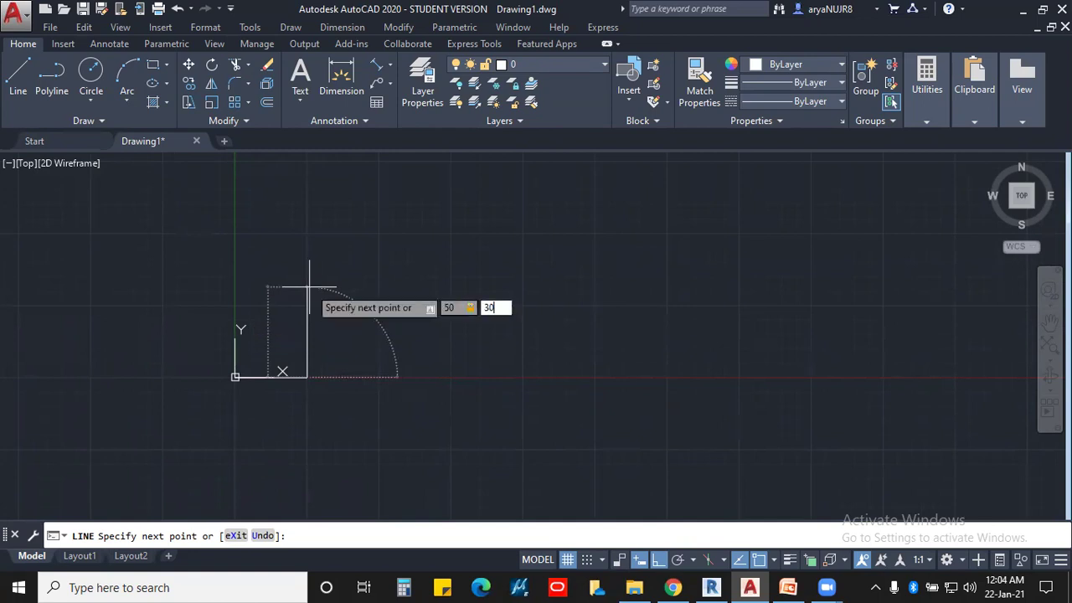
type("0")
key("Return")
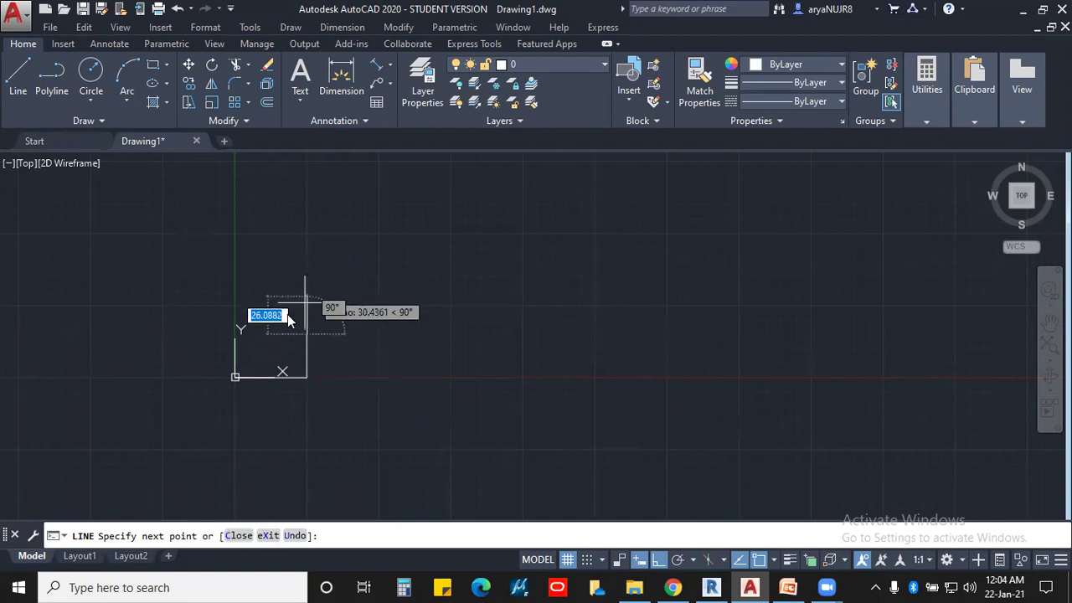
Draw the top edge to the absolute point 0,30, and close the rectangle back to the origin.
mouse_move(147, 341)
middle_mouse_down()
mouse_move(263, 307)
mouse_move(247, 311)
middle_mouse_up()
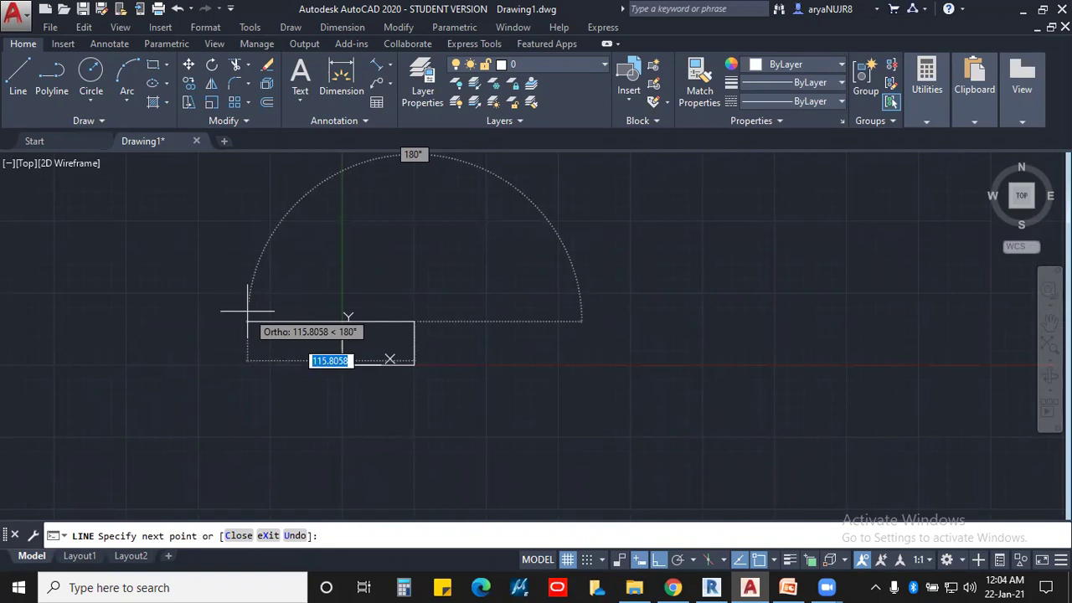
type("0")
key("Tab")
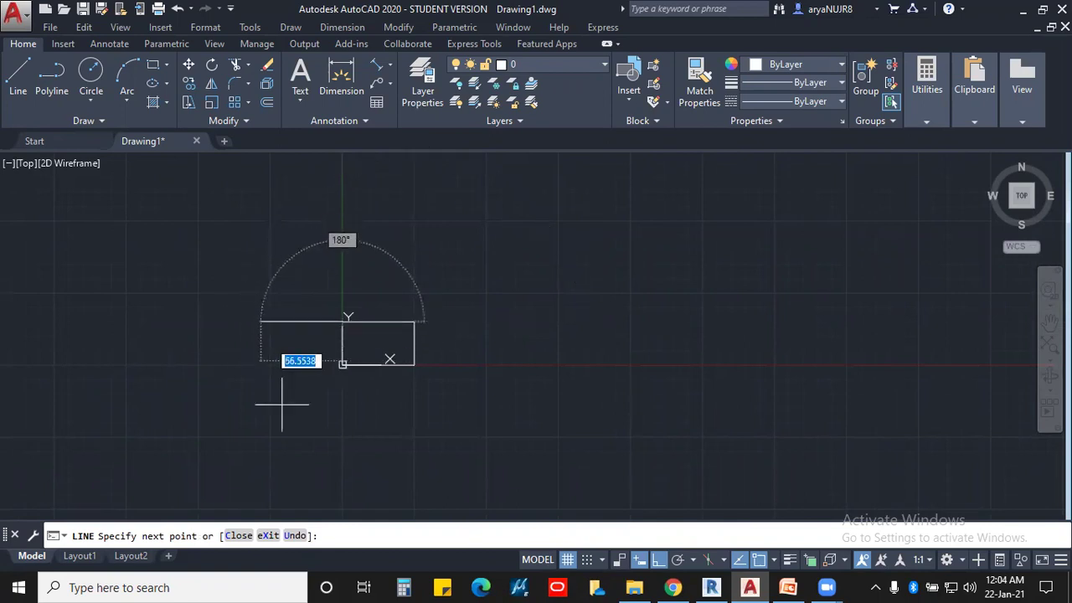
scroll(349, 374, "up", 2)
scroll(349, 374, "up", 2)
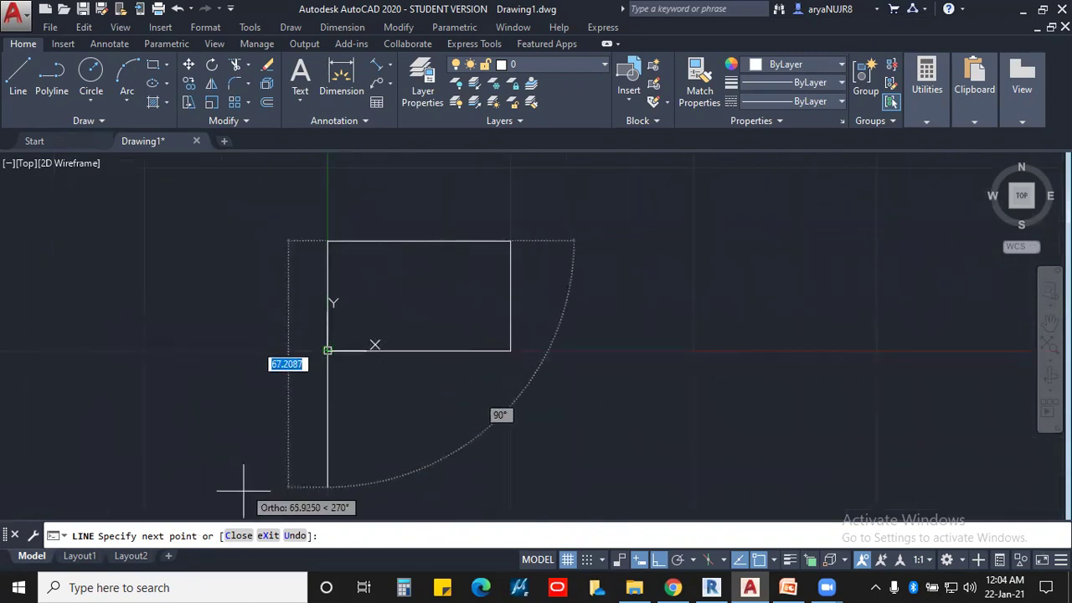
left_click(238, 536)
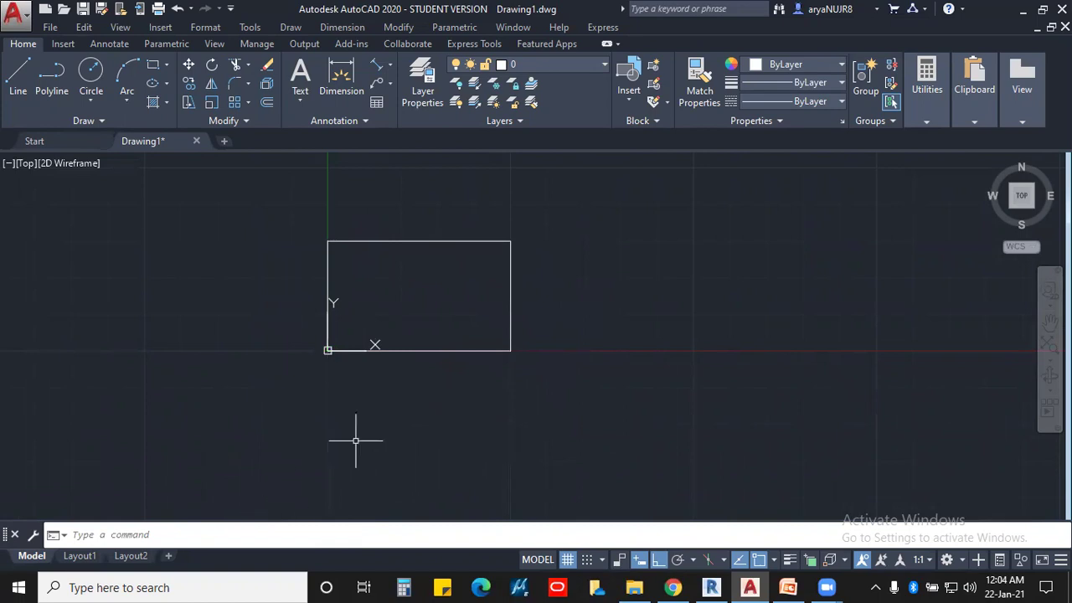
Draw a freehand vertical line in the empty area beside the origin rectangle, crossing the X axis.
middle_click_drag(521, 376, 459, 420)
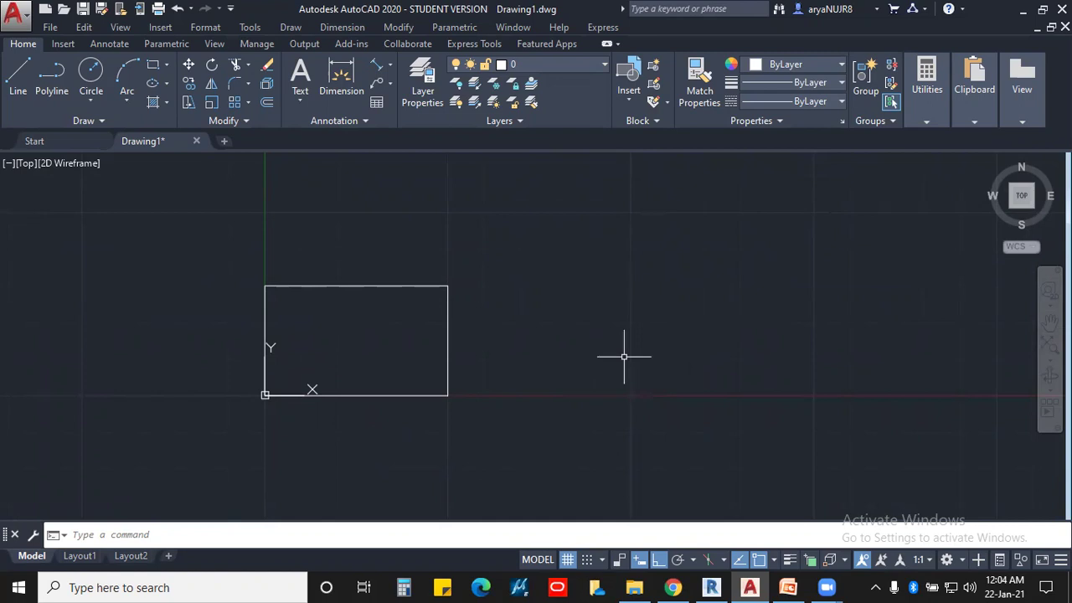
middle_click_drag(703, 335, 646, 346)
scroll(642, 342, "down", 2)
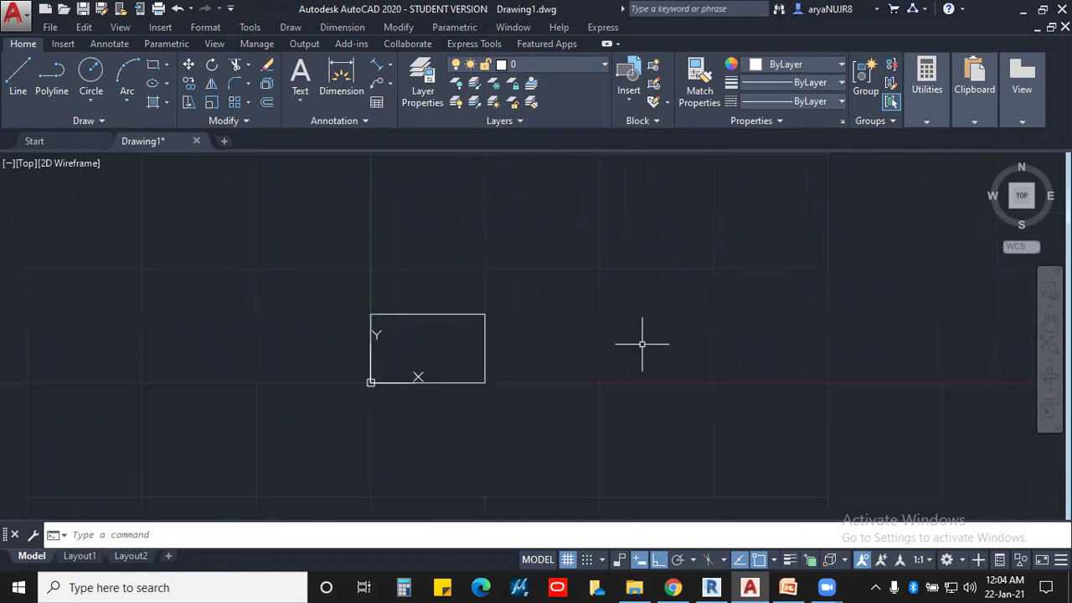
middle_click_drag(719, 352, 585, 341)
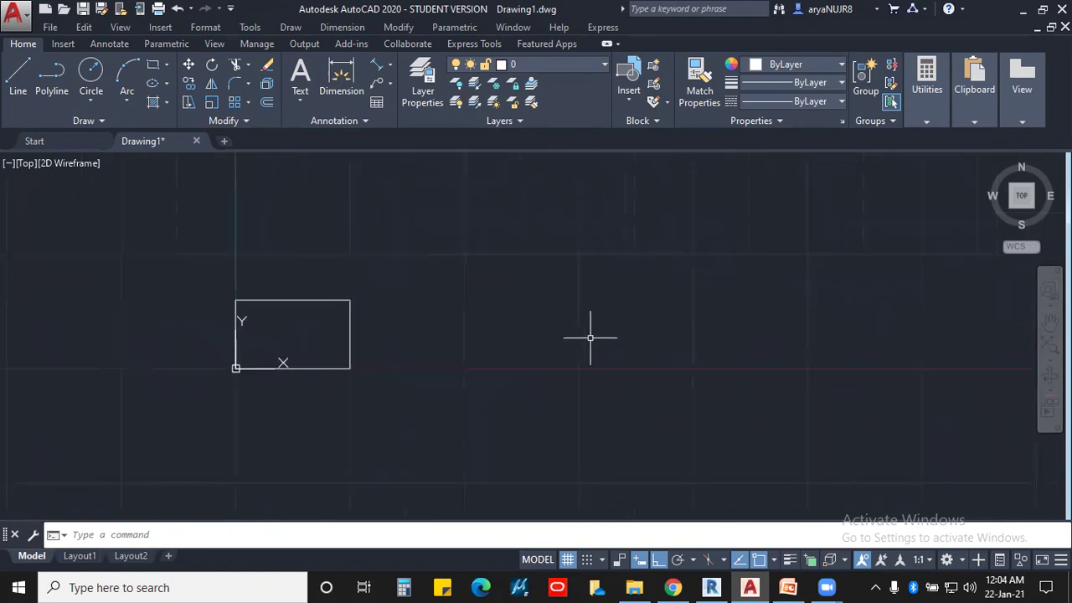
scroll(591, 337, "down", 2)
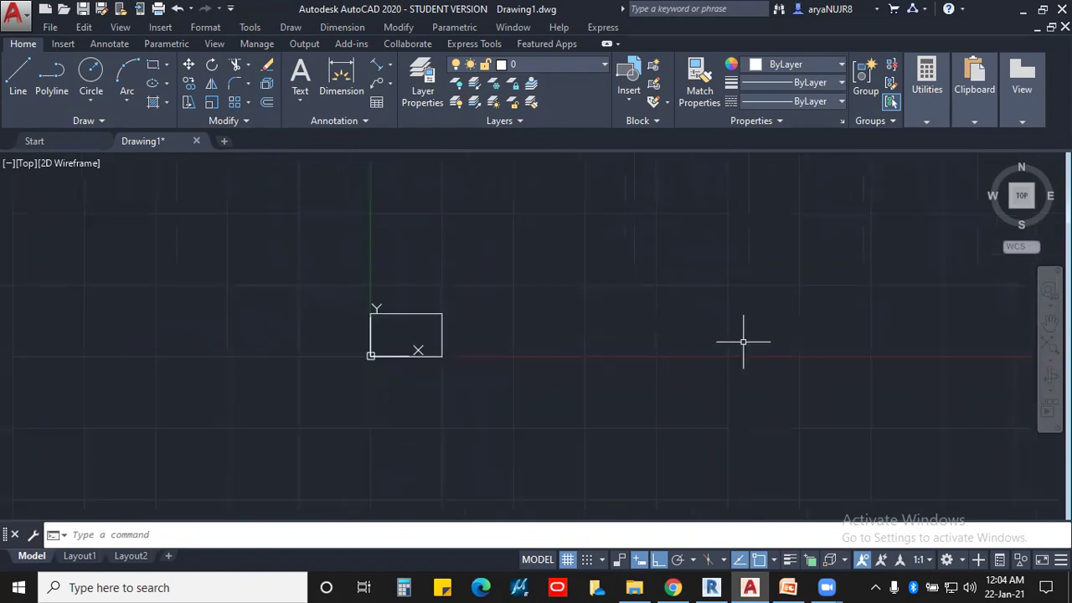
mouse_move(692, 357)
middle_mouse_down()
mouse_move(595, 378)
mouse_move(539, 366)
middle_mouse_up()
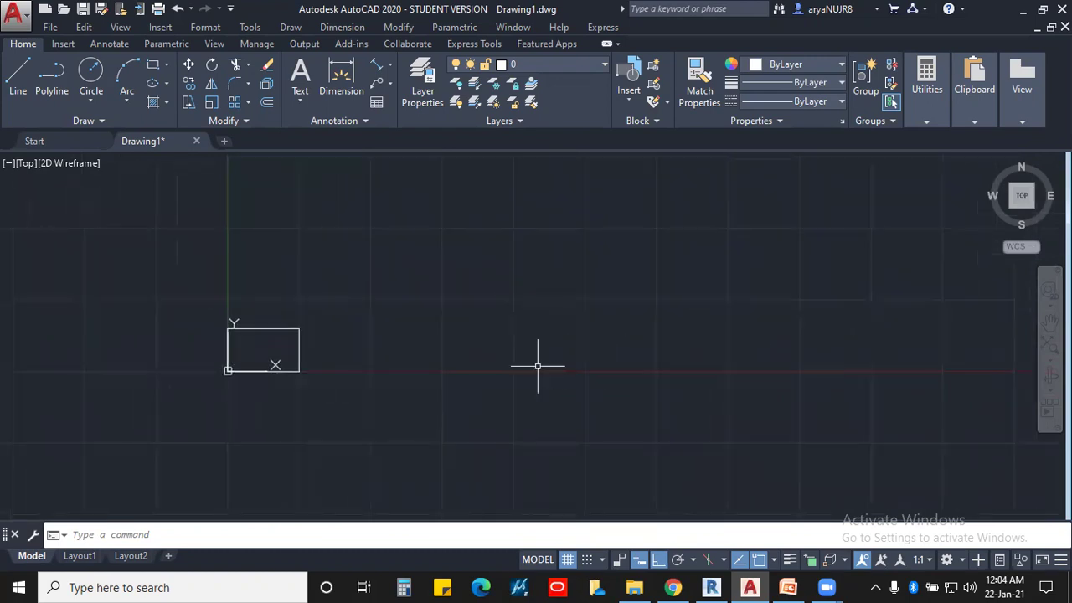
scroll(537, 366, "down", 2)
mouse_move(555, 306)
middle_mouse_down()
mouse_move(545, 330)
mouse_move(548, 316)
middle_mouse_up()
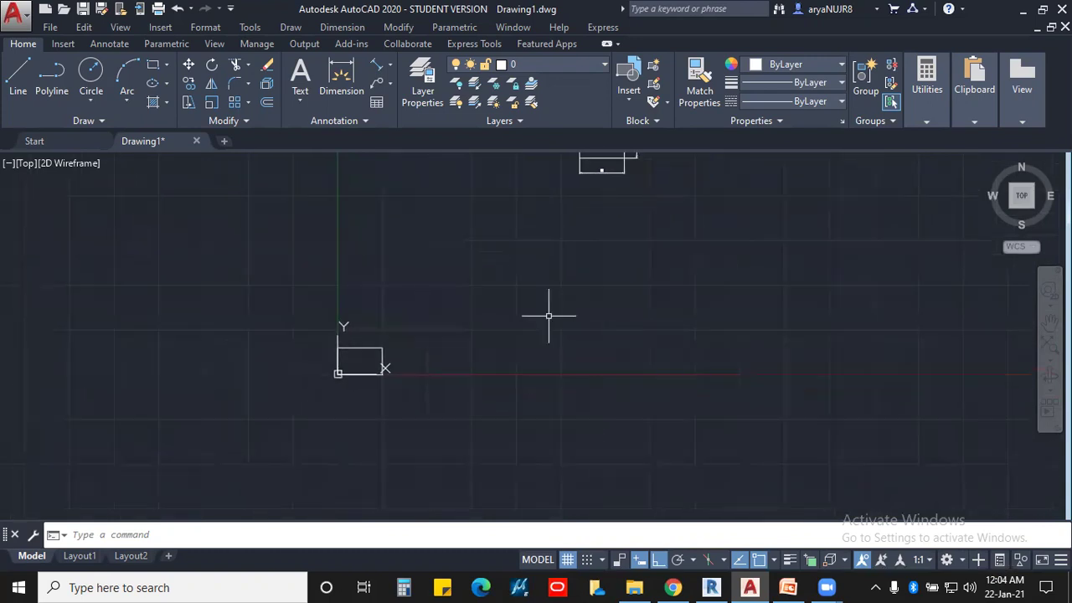
left_click(18, 75)
left_click(525, 254)
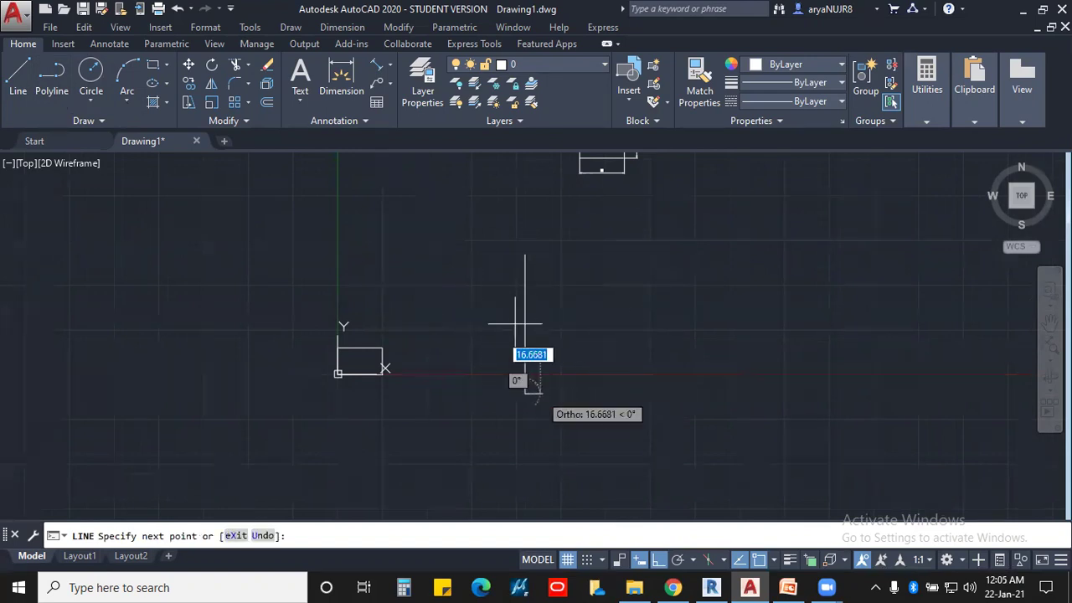
key("Return")
Draw a freehand horizontal line across the vertical line to form a cross.
key("Return")
left_click(448, 314)
left_click(615, 314)
key("Return")
Examine the quadrants formed by the crossing lines and the cross's location relative to the origin and both rectangles.
middle_click_drag(596, 341, 548, 338)
scroll(531, 335, "up", 4)
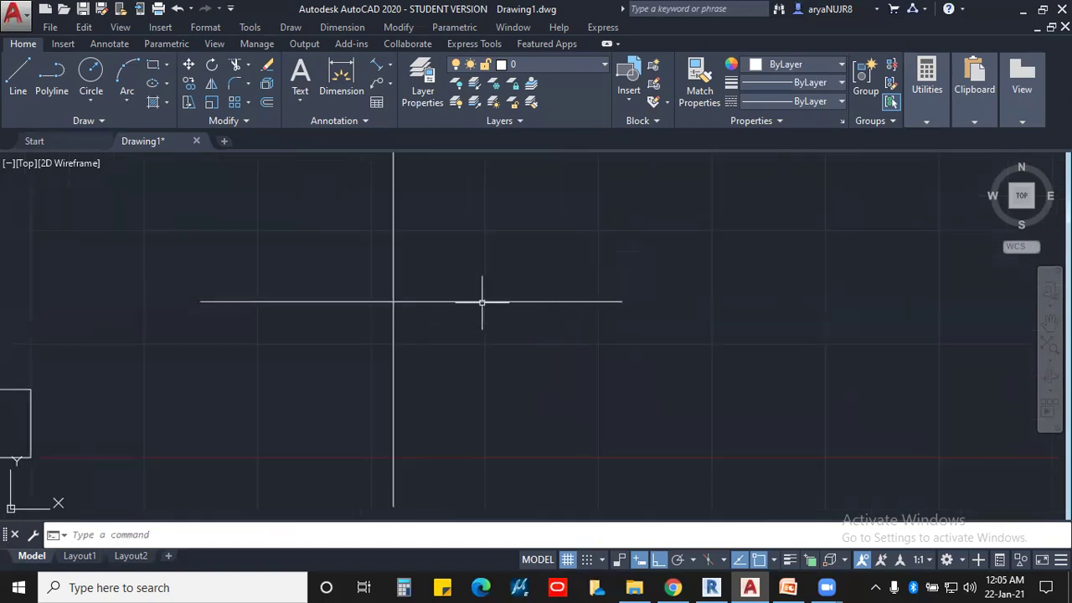
middle_click_drag(521, 233, 538, 311)
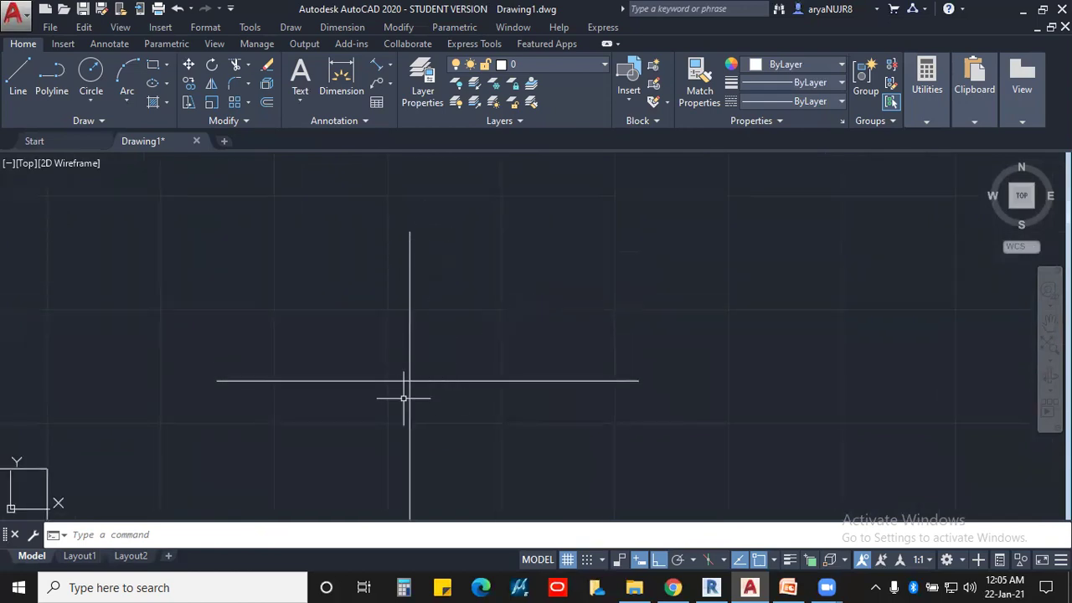
middle_click_drag(250, 402, 270, 334)
middle_click_drag(432, 491, 445, 369)
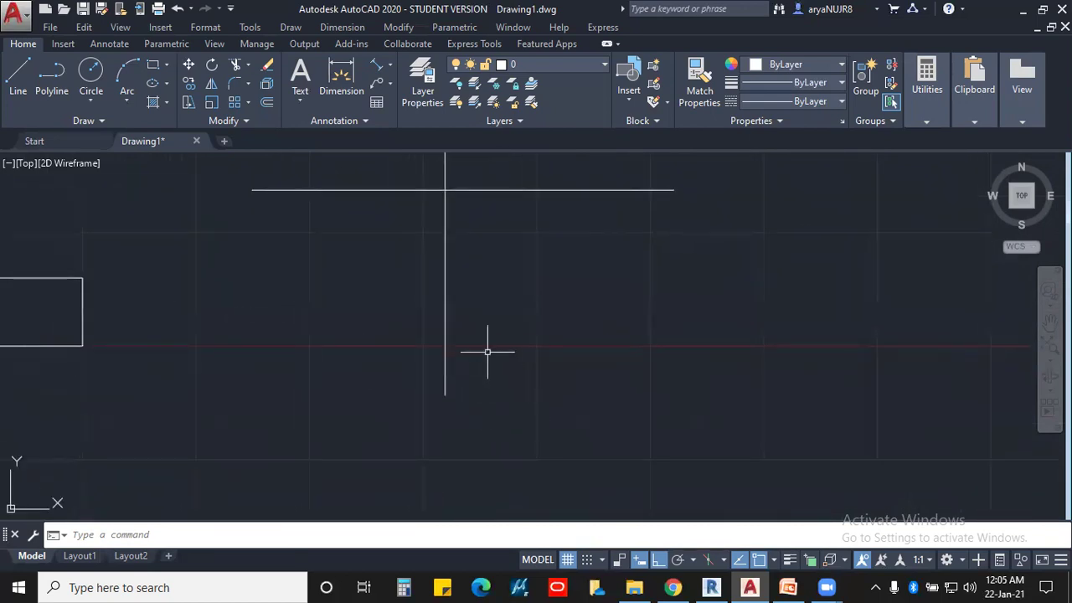
middle_click_drag(489, 319, 475, 490)
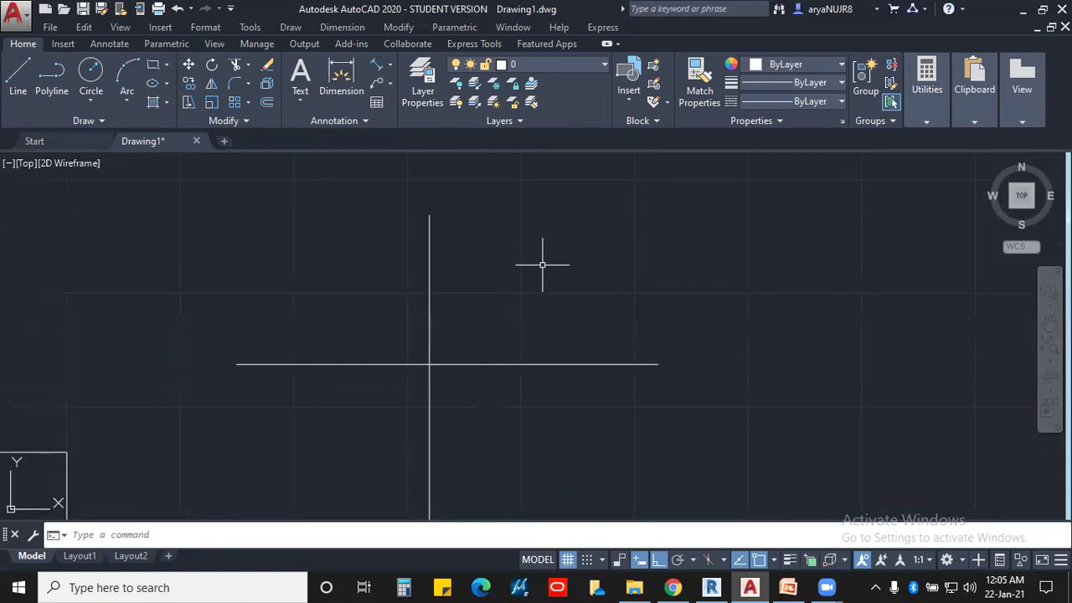
scroll(530, 291, "down", 1)
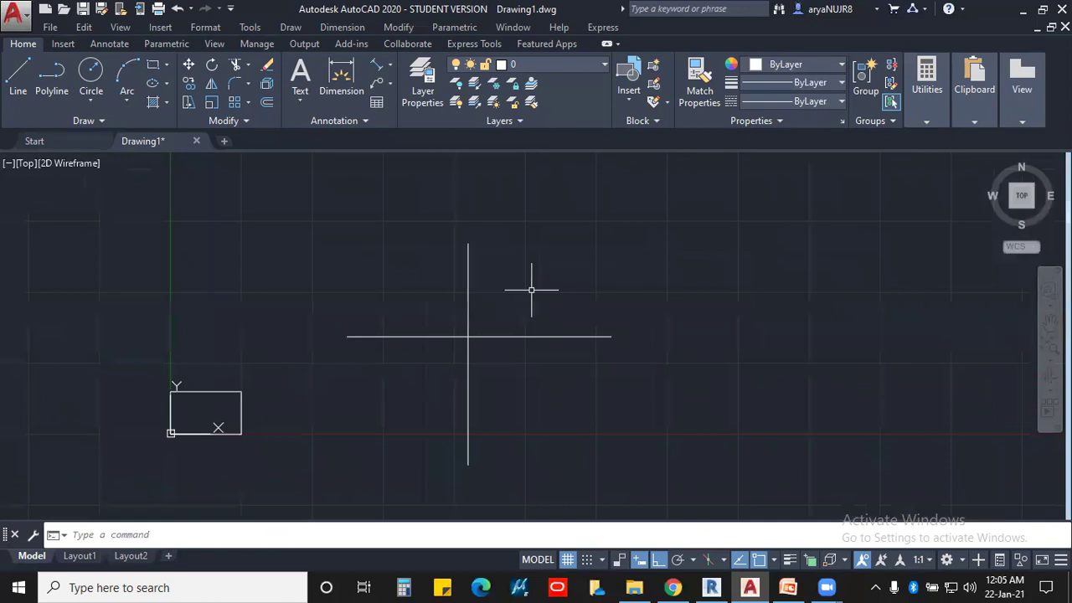
scroll(577, 376, "down", 2)
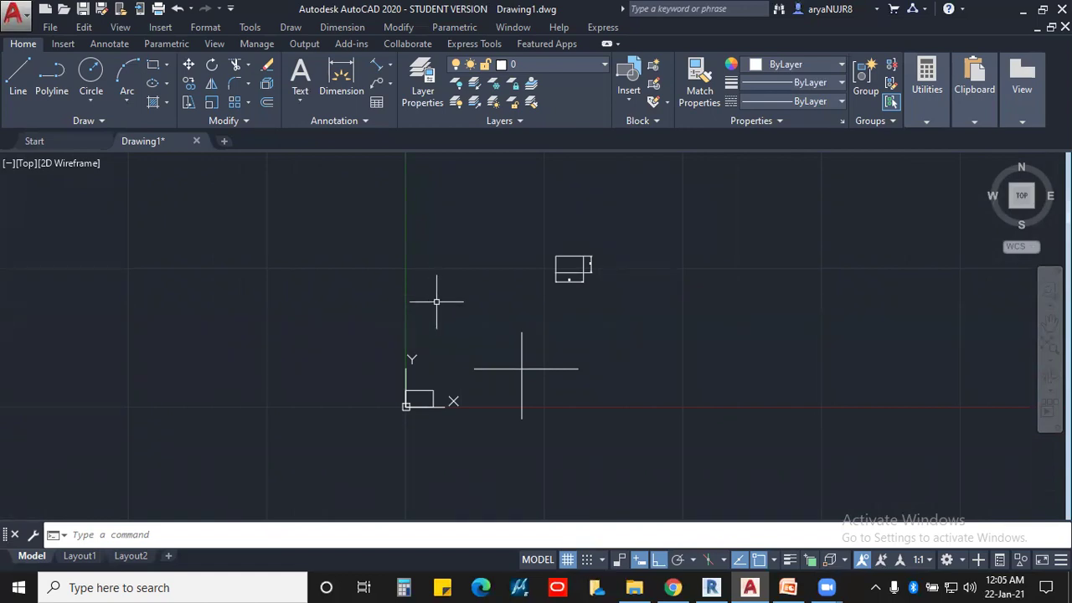
Start a new line with its first point at the absolute coordinates 100,100.
left_click(18, 80)
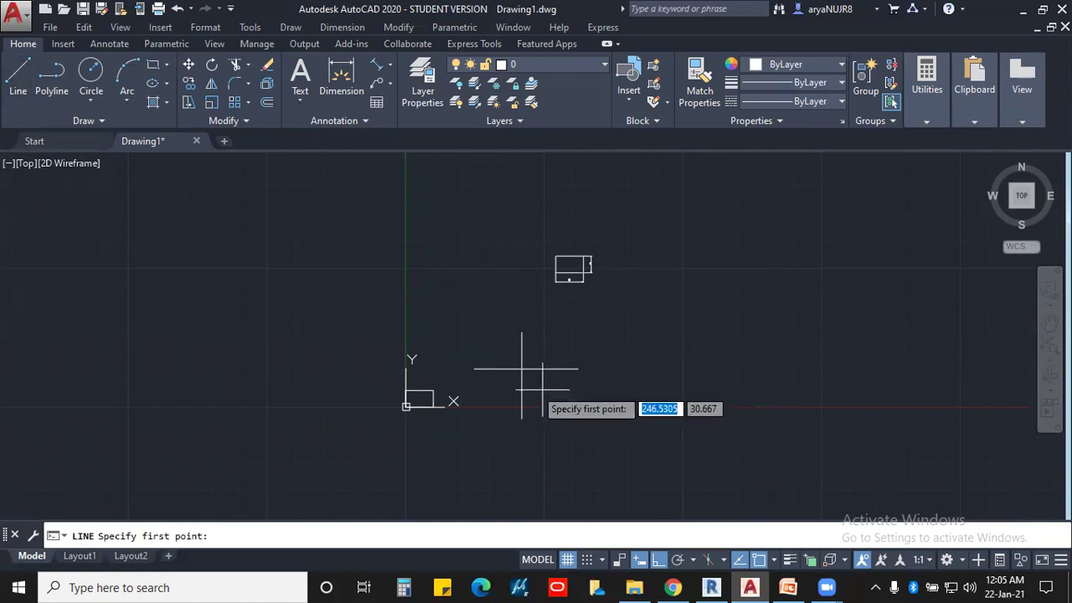
middle_click_drag(602, 369, 548, 374)
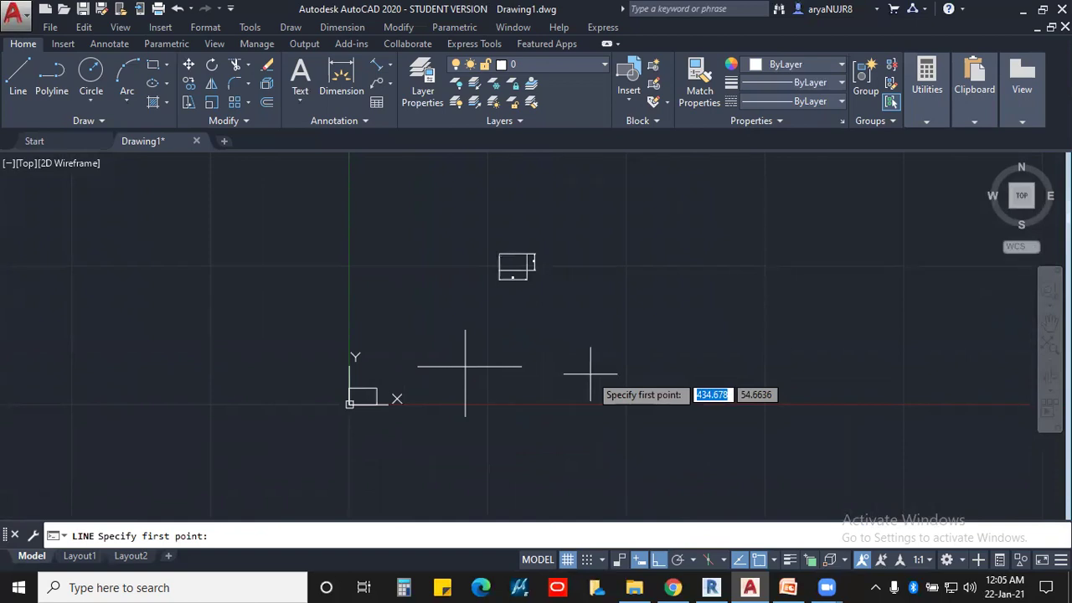
type("100")
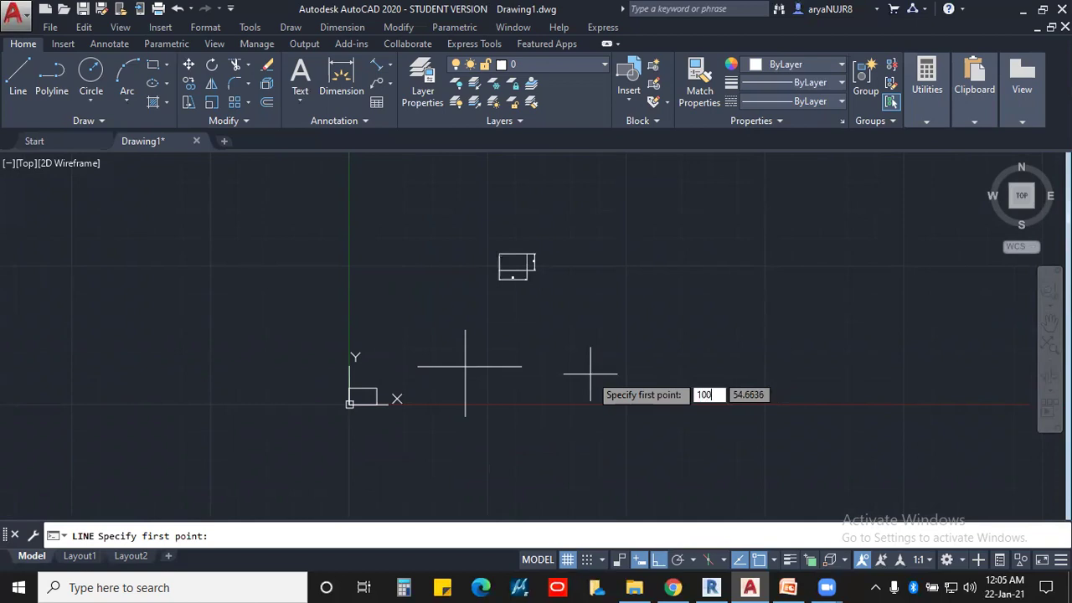
key("Tab")
type("100")
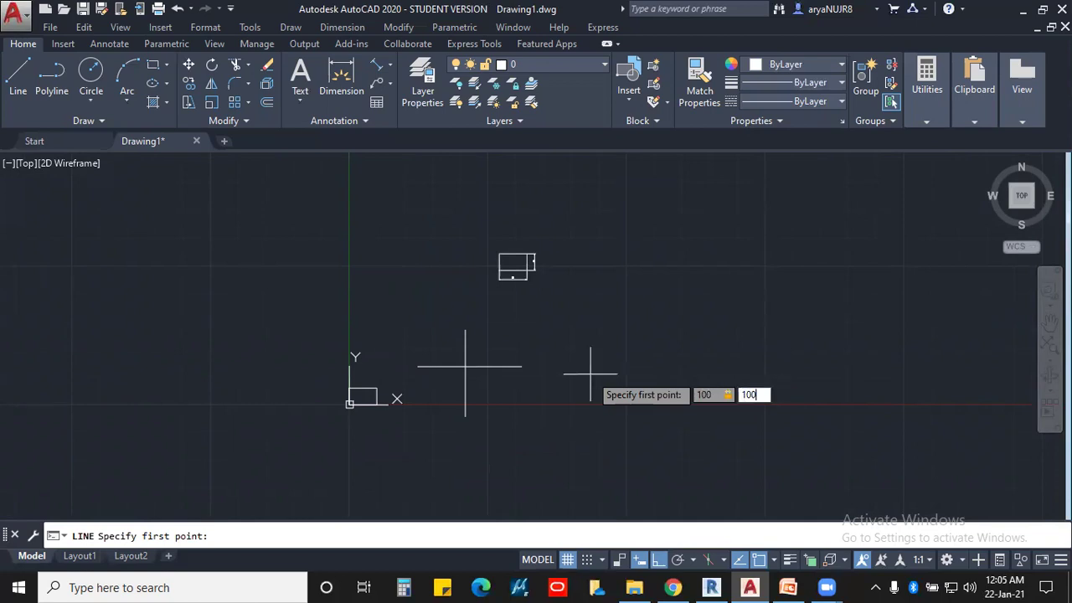
key("Return")
scroll(435, 348, "up", 8)
middle_click_drag(430, 366, 516, 361)
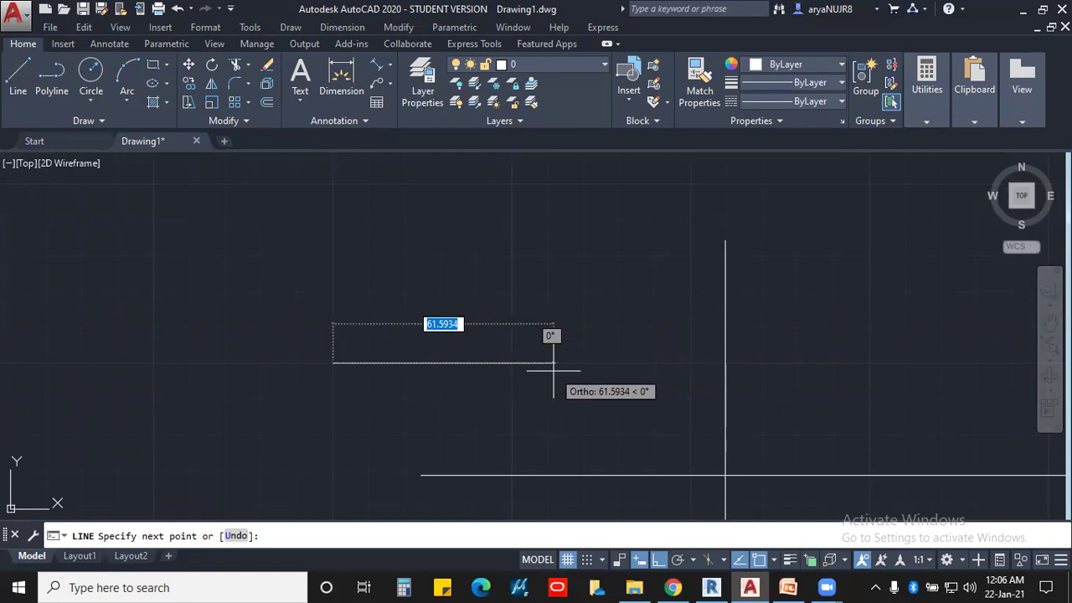
key("comma")
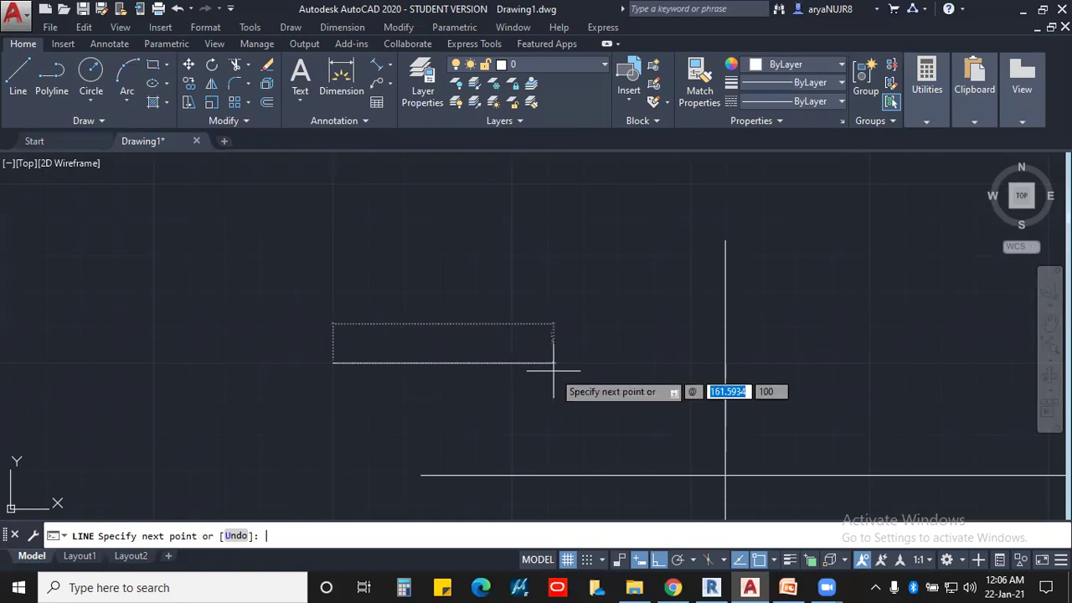
key("BackSpace")
type("50")
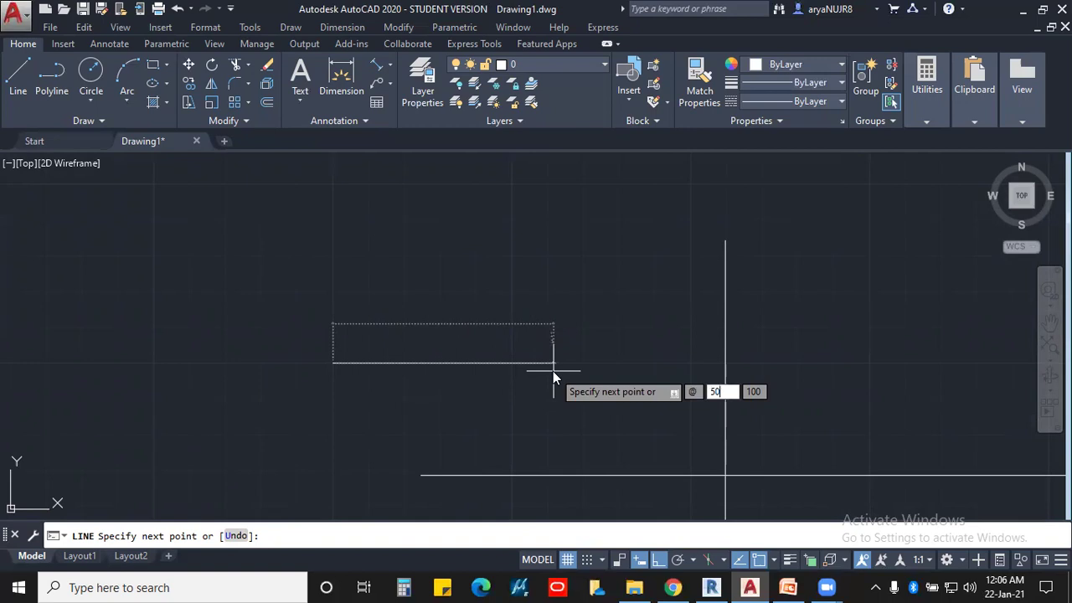
key("Tab")
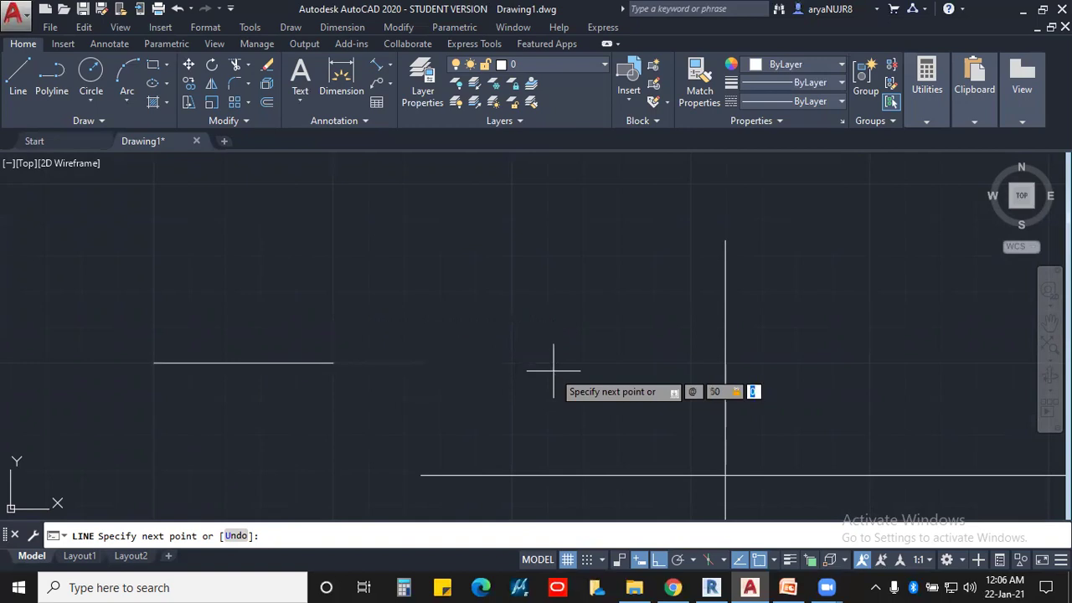
type("0")
key("Return")
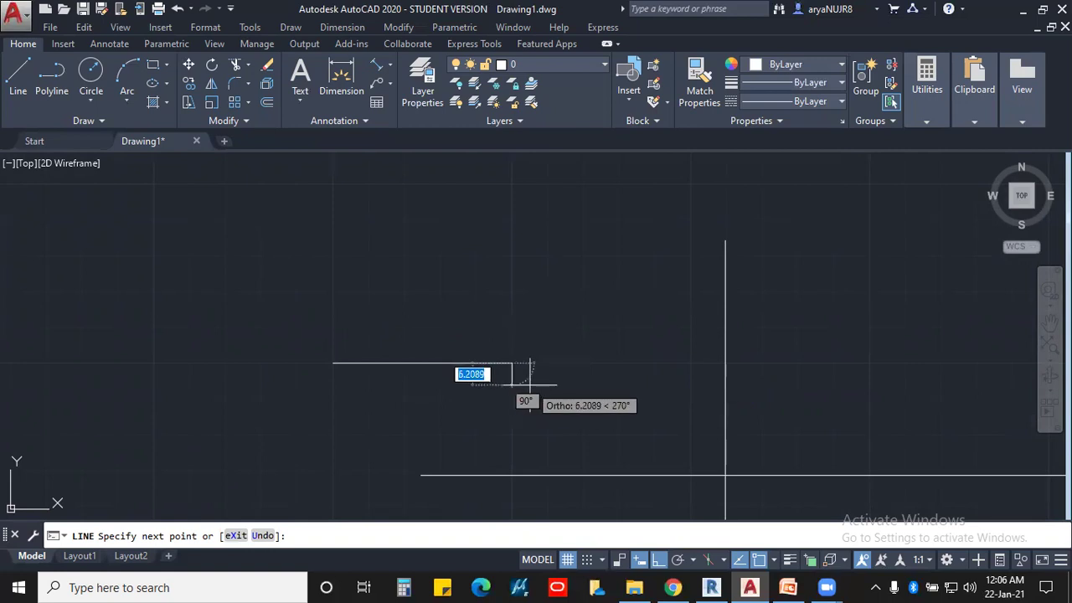
Draw the rectangle's vertical right edge up from the end of the bottom edge to the relative point @0,30.
scroll(517, 348, "up", 1)
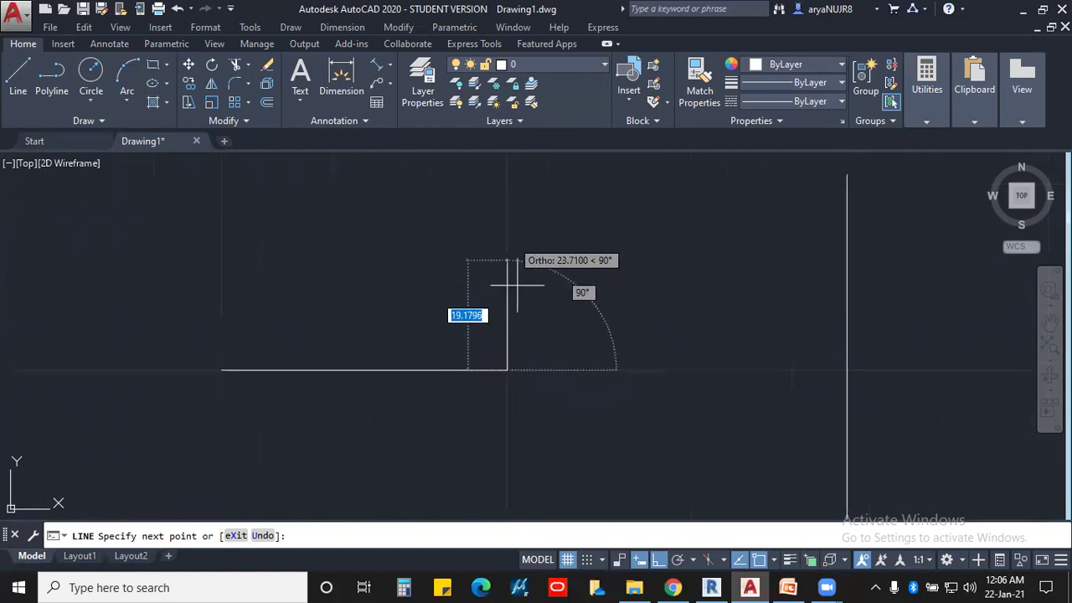
scroll(531, 308, "down", 1)
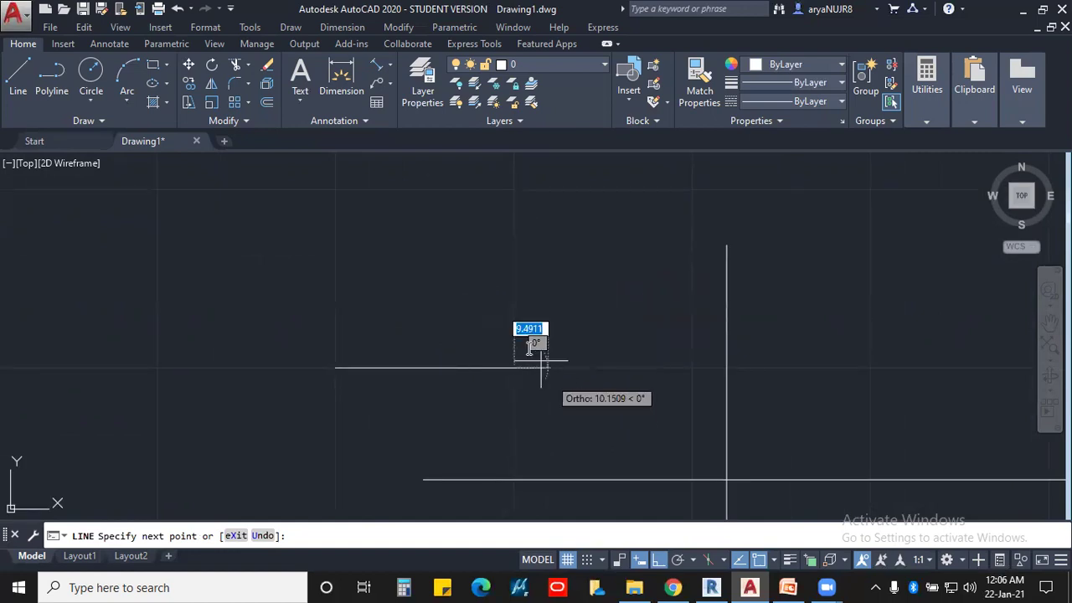
left_click(514, 367)
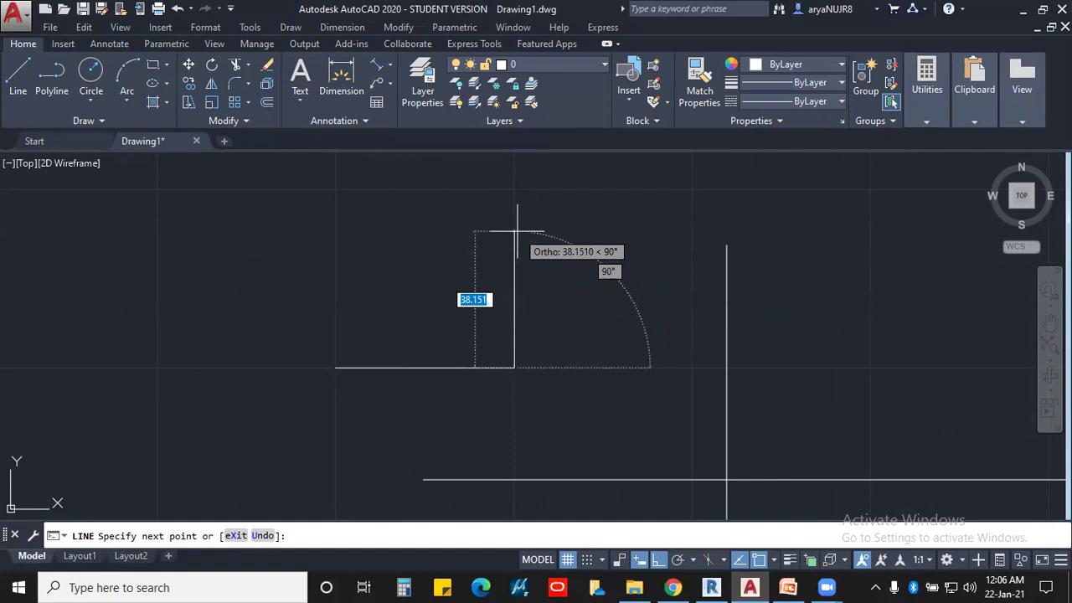
type("@")
type("0")
key("Tab")
type("3")
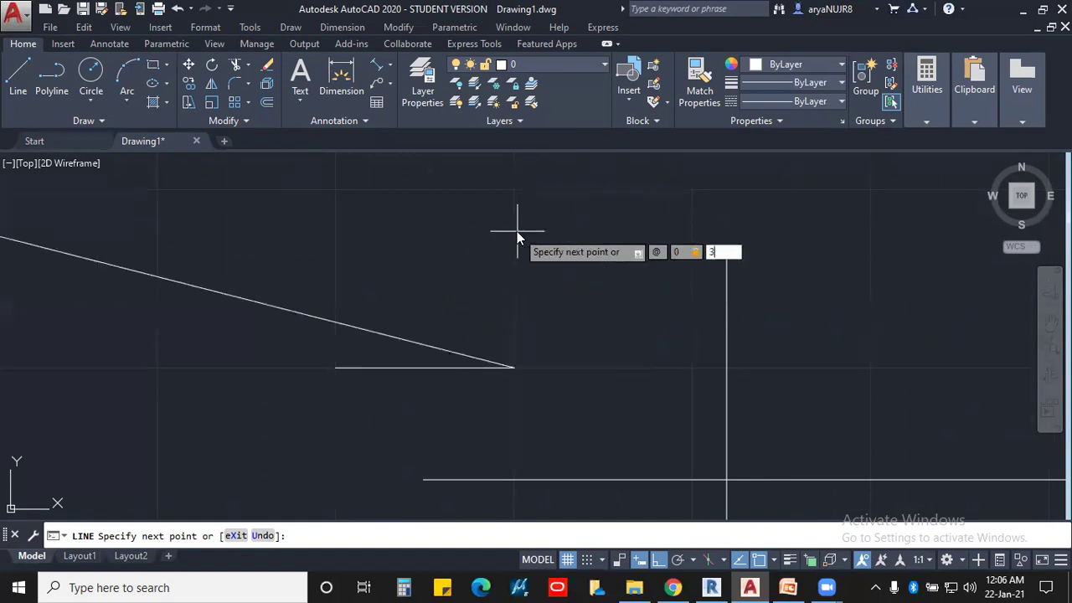
type("0")
key("Return")
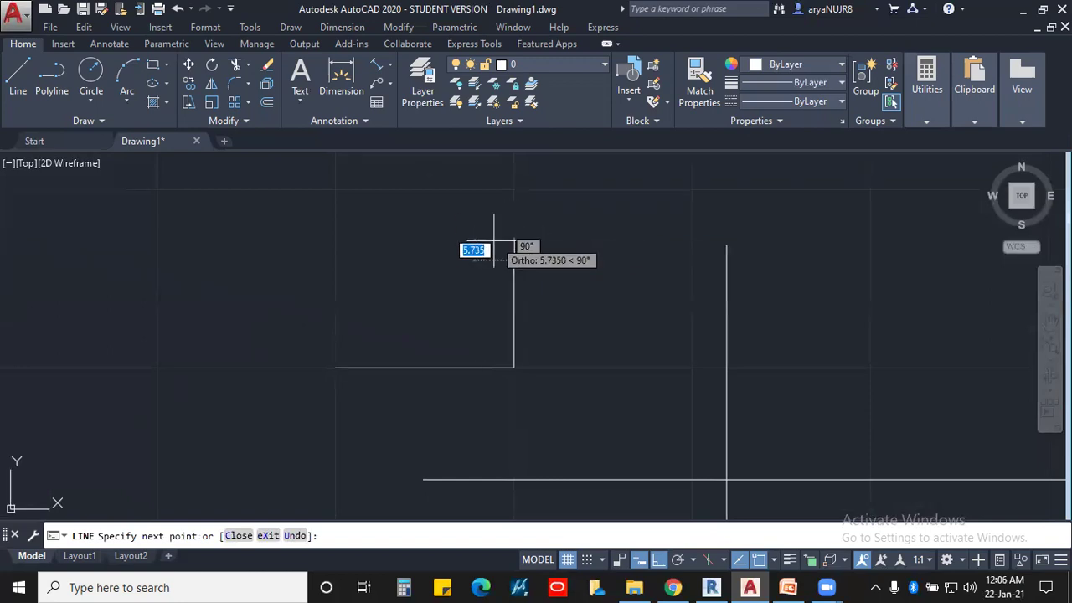
Draw the top edge to the relative point @-50,0 and close the rectangle back to its first point.
middle_click_drag(318, 246, 421, 270)
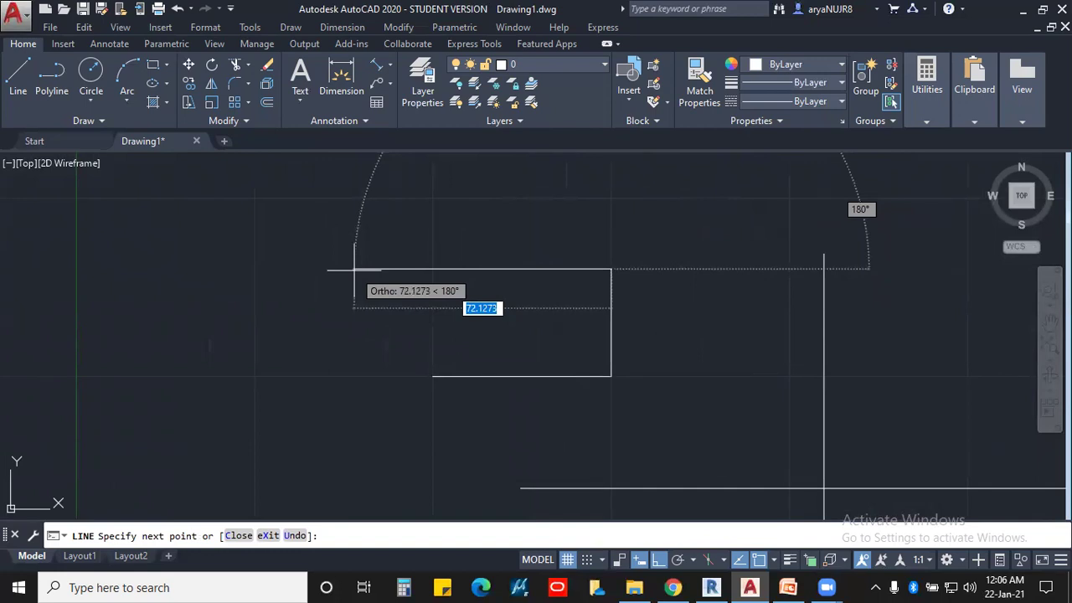
type("@")
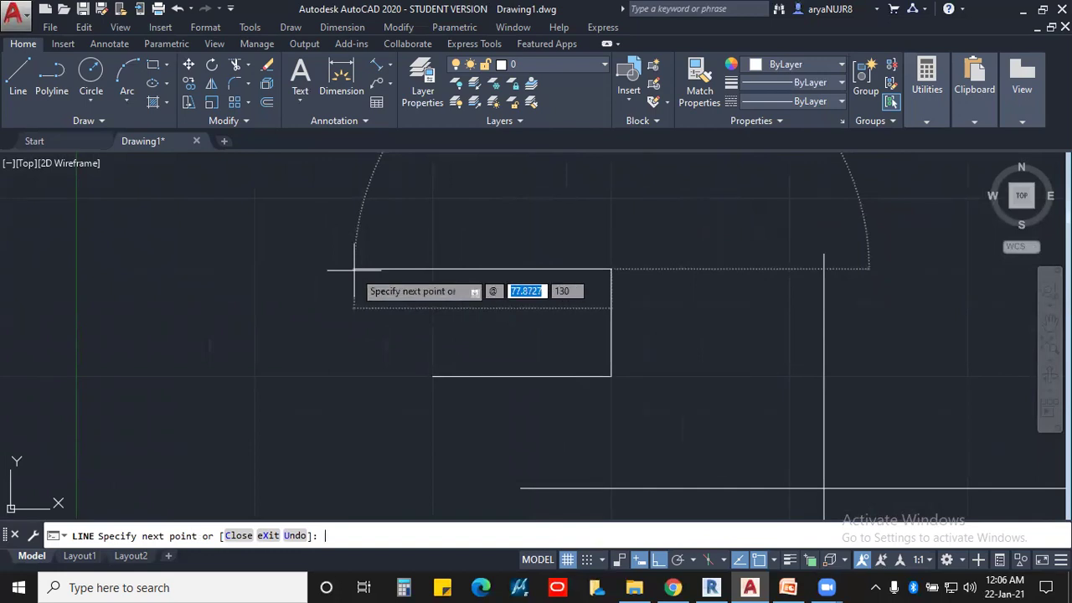
type("-50")
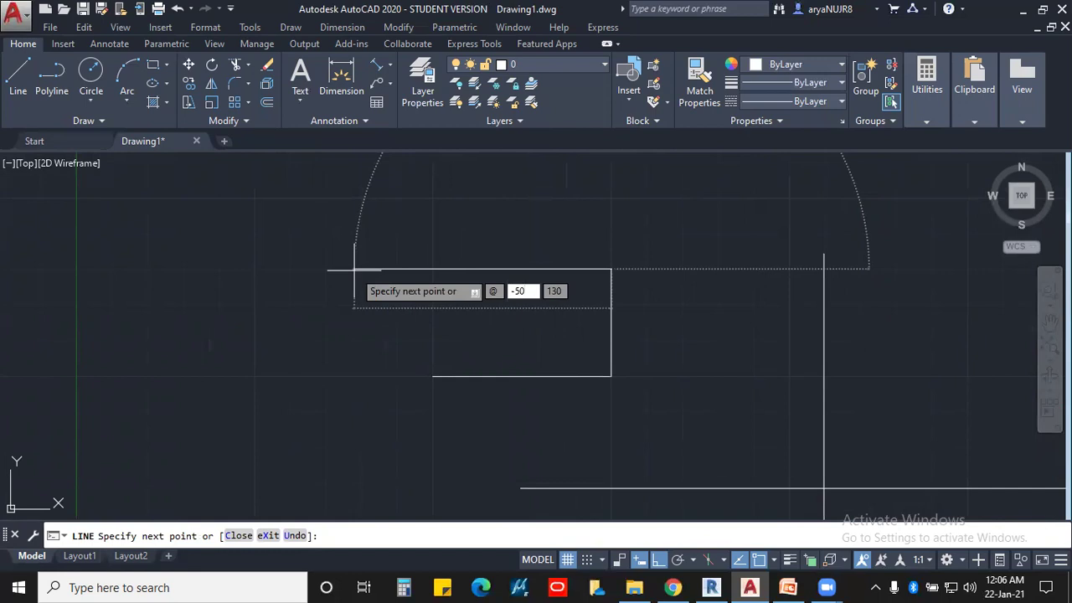
type(",0")
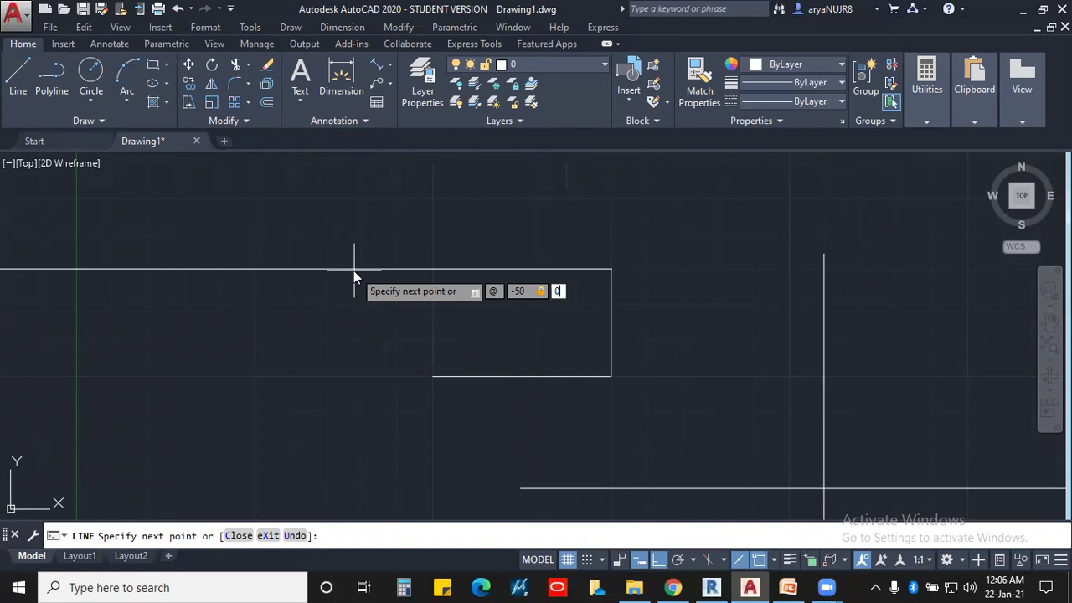
key("Return")
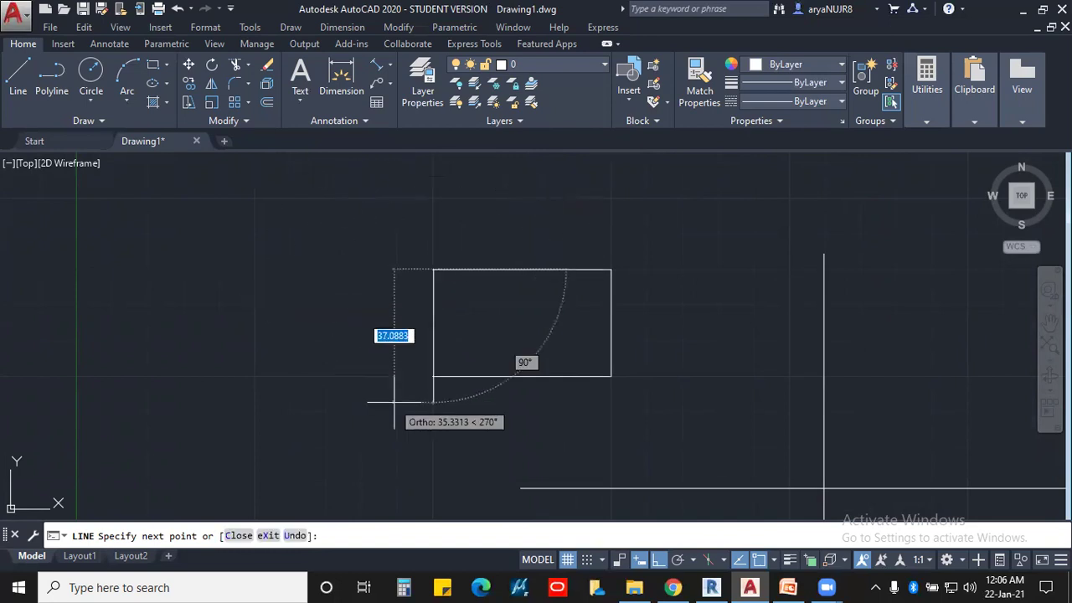
middle_click_drag(419, 412, 415, 364)
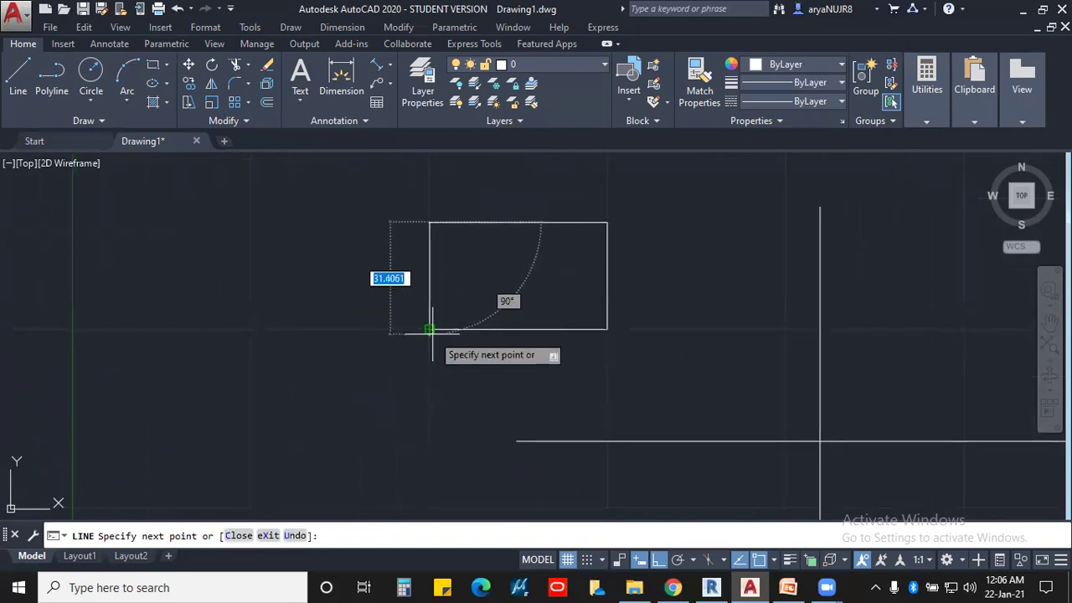
left_click(239, 536)
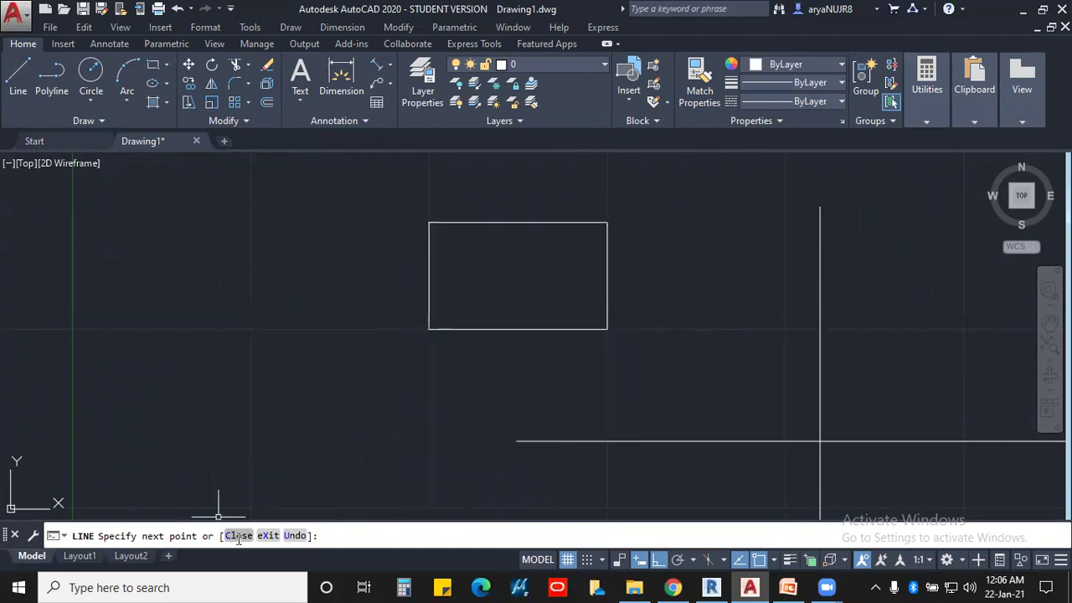
Start a new line with a freely picked first point in the empty area to the right of the cross.
scroll(469, 382, "down", 3)
scroll(481, 364, "up", 4)
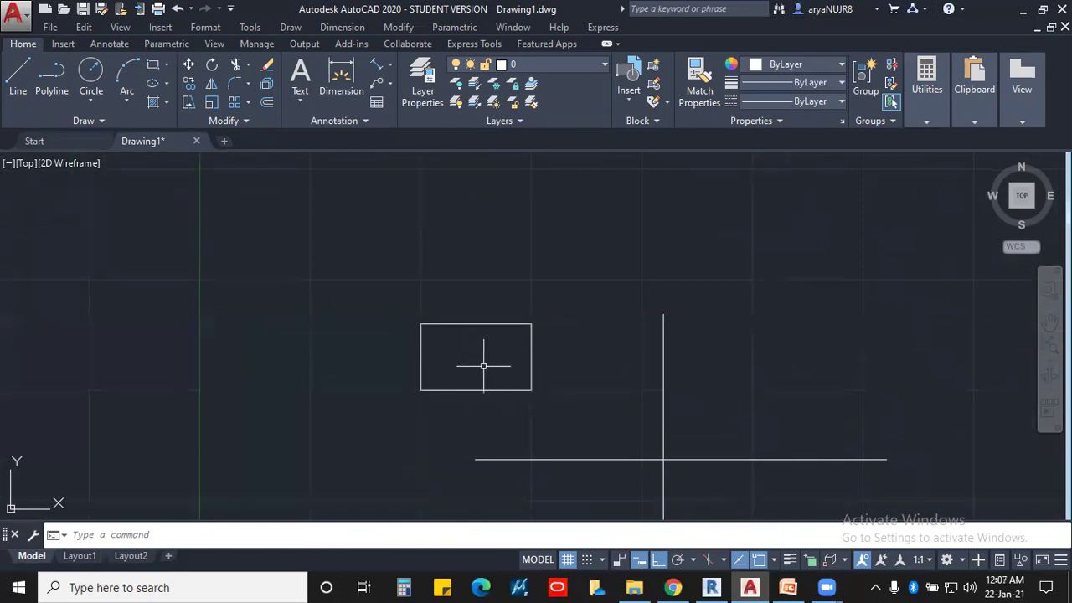
mouse_move(850, 389)
middle_mouse_down()
mouse_move(773, 387)
mouse_move(694, 405)
middle_mouse_up()
scroll(684, 394, "down", 2)
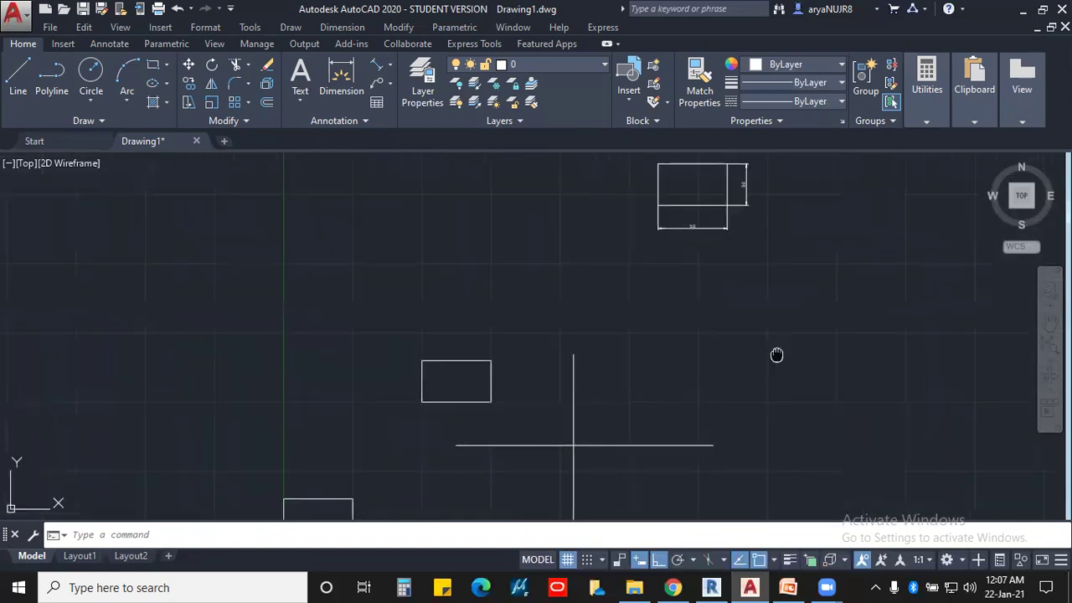
middle_click_drag(775, 354, 661, 371)
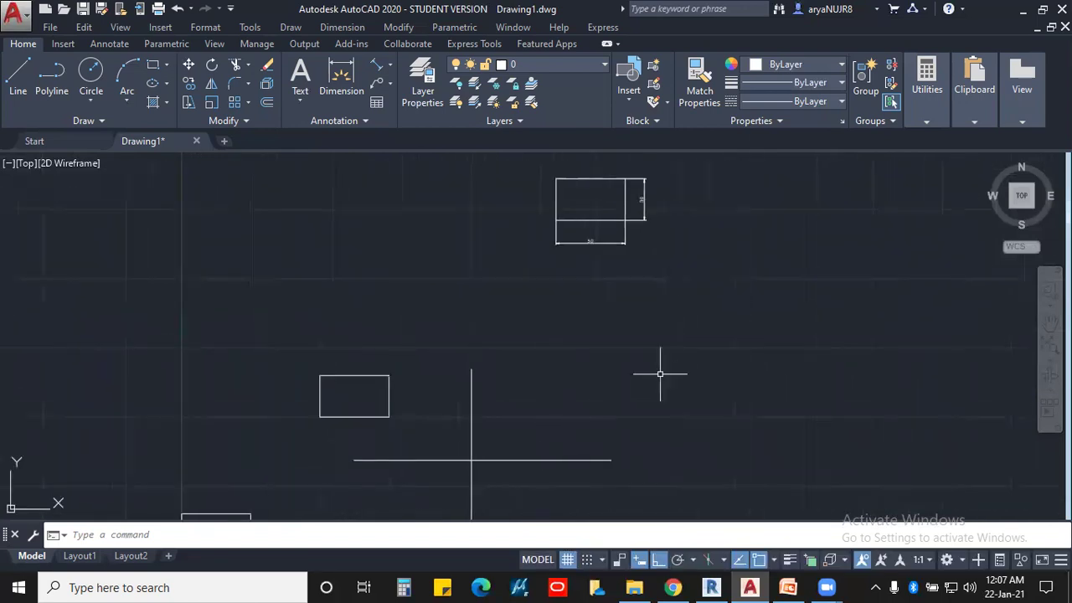
left_click(17, 73)
middle_click_drag(809, 419, 650, 396)
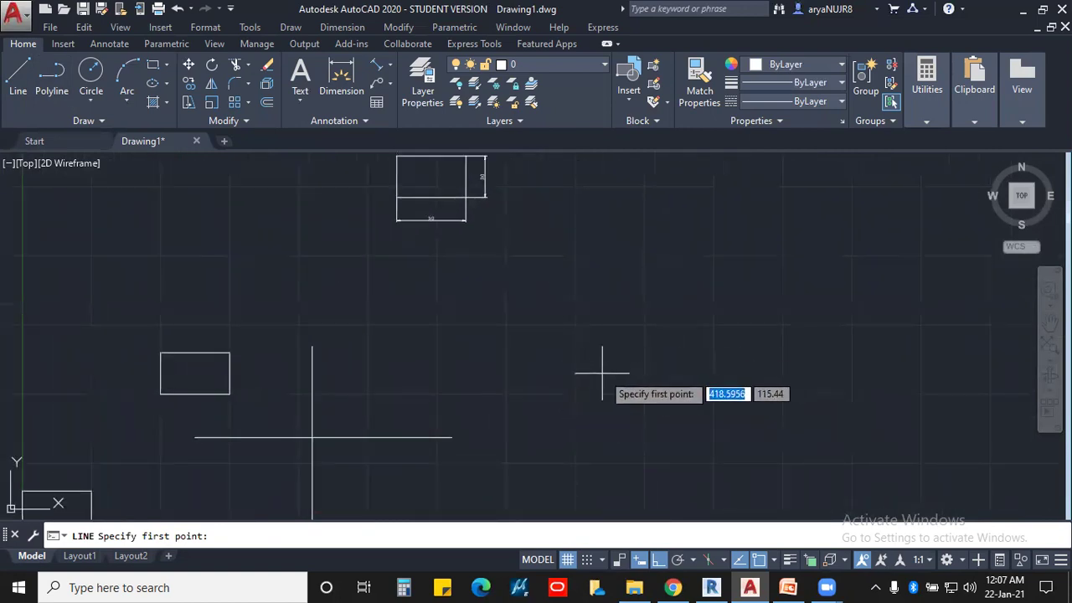
left_click(607, 368)
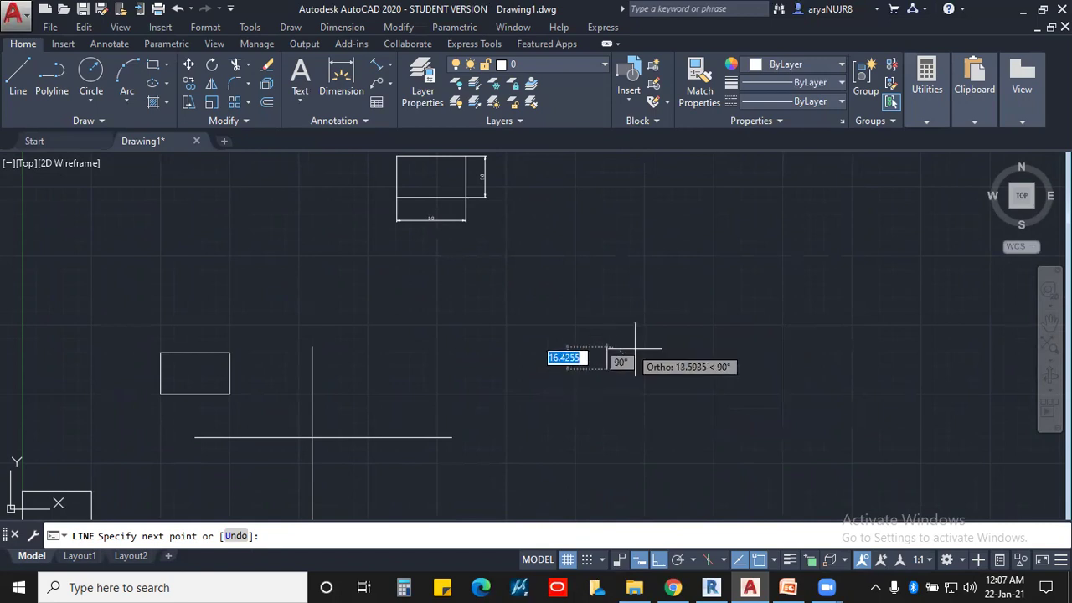
left_click(836, 368)
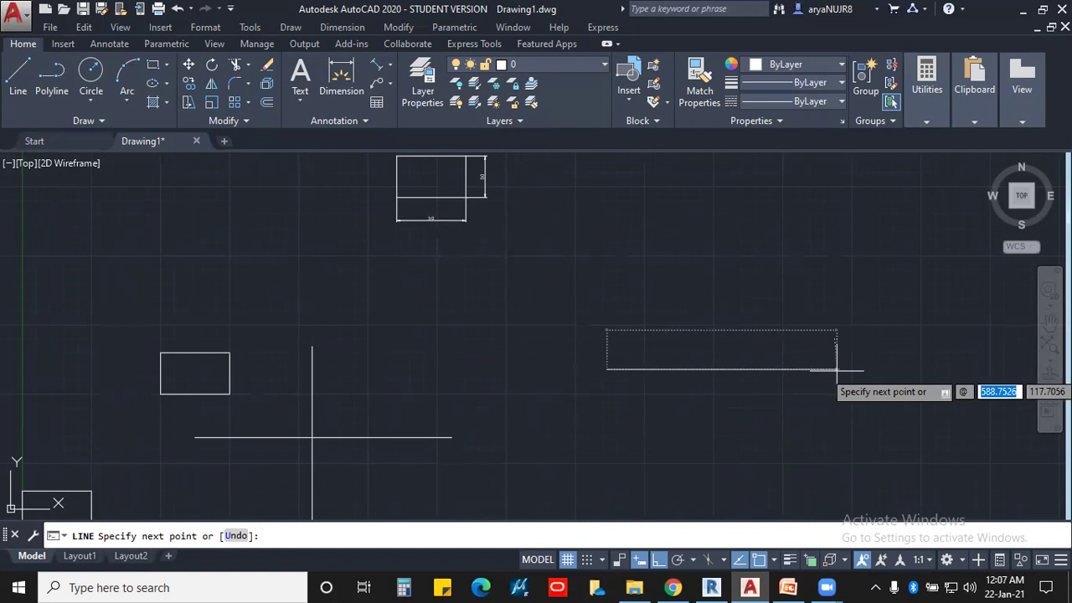
type("50")
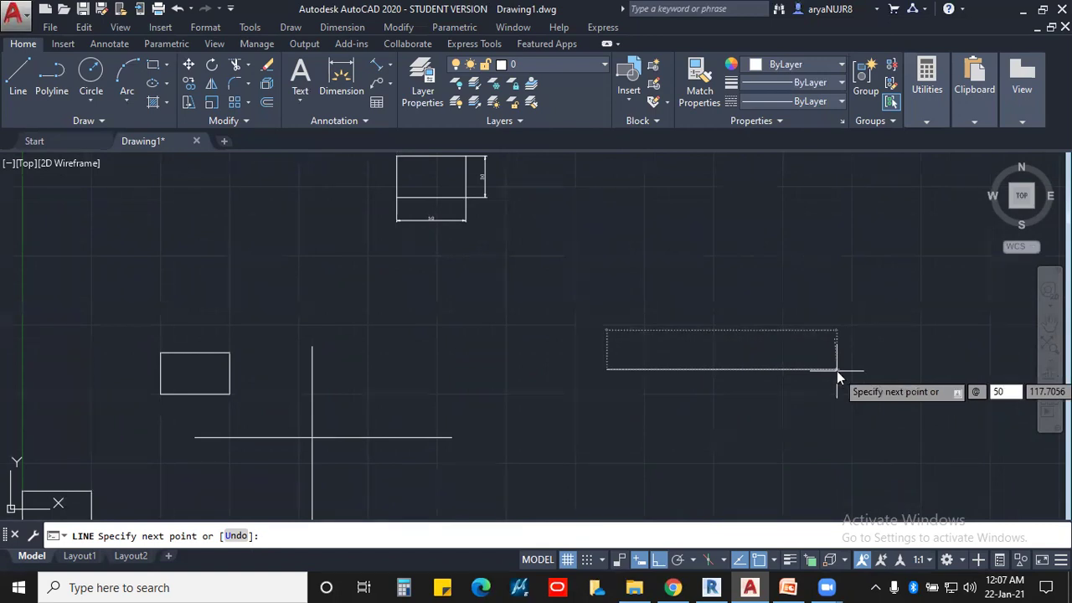
key("Tab")
type("0")
key("Return")
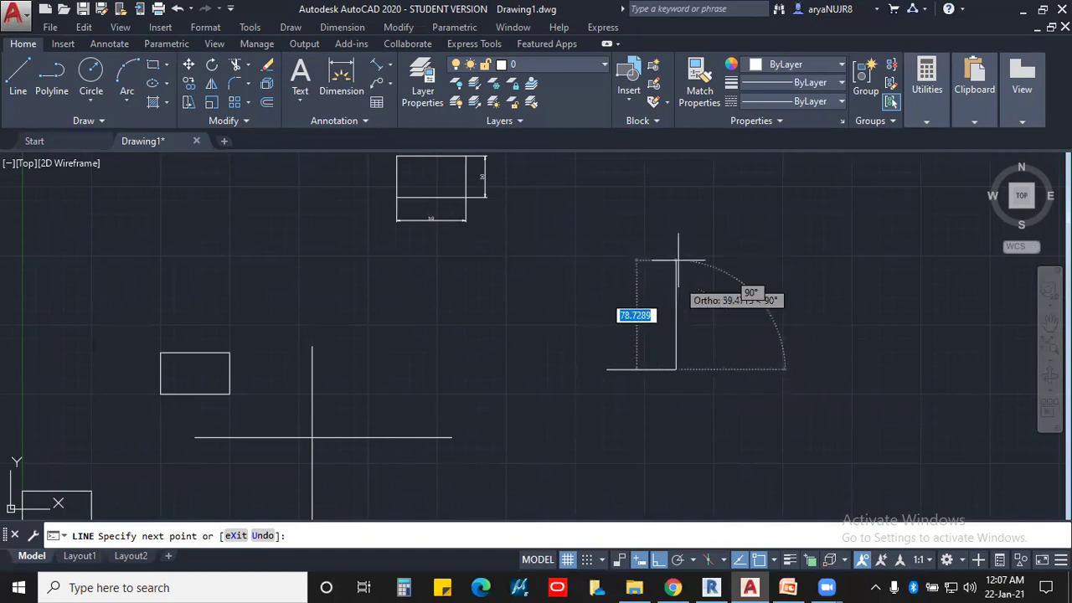
type("2")
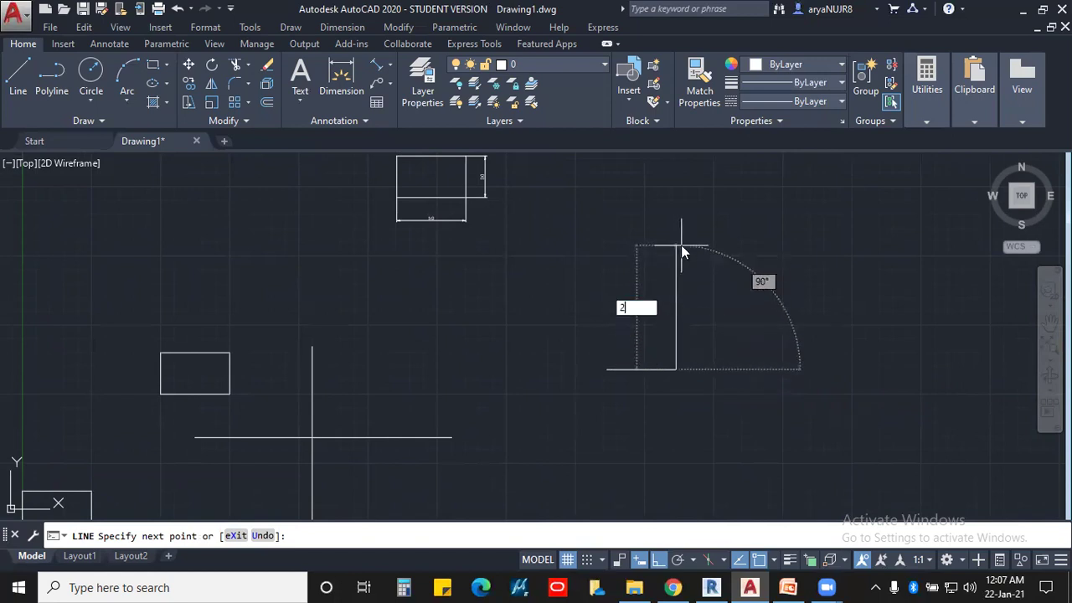
key("BackSpace")
type("@")
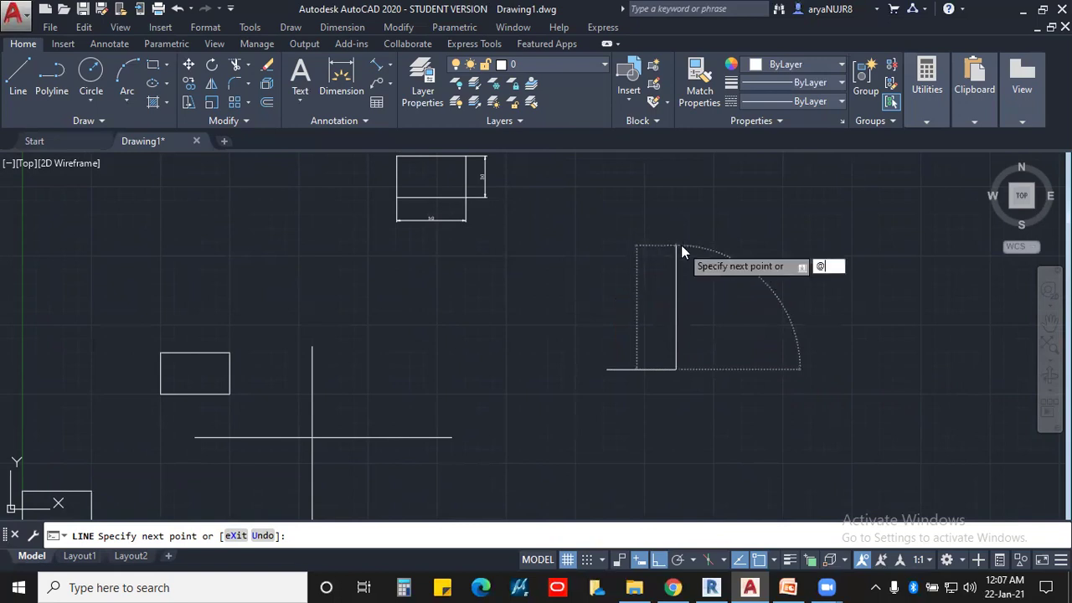
type("30<90")
key("Return")
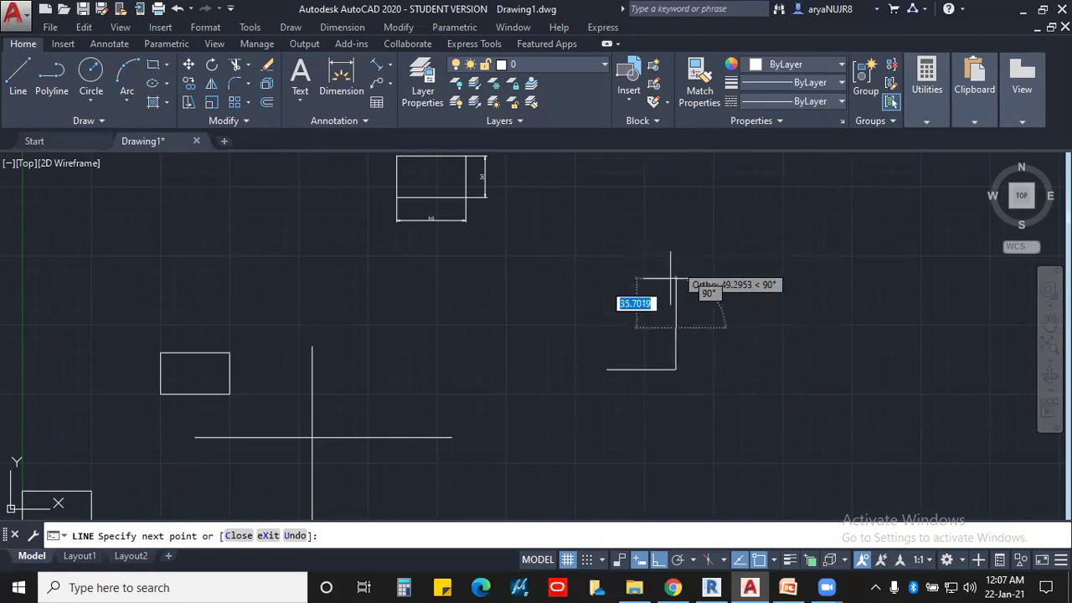
scroll(515, 327, "up", 2)
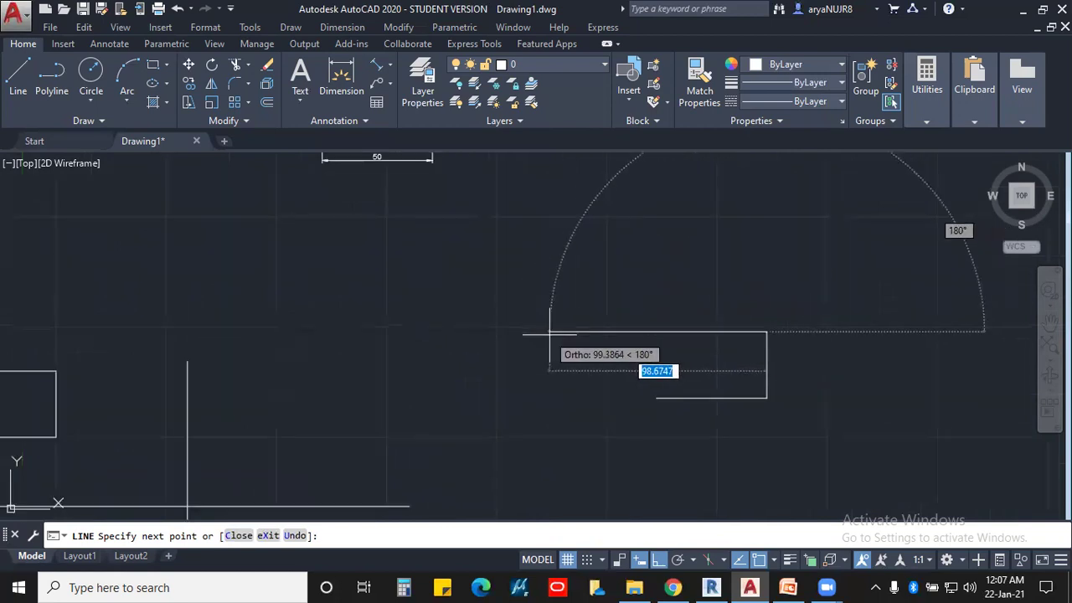
middle_click_drag(550, 338, 535, 329)
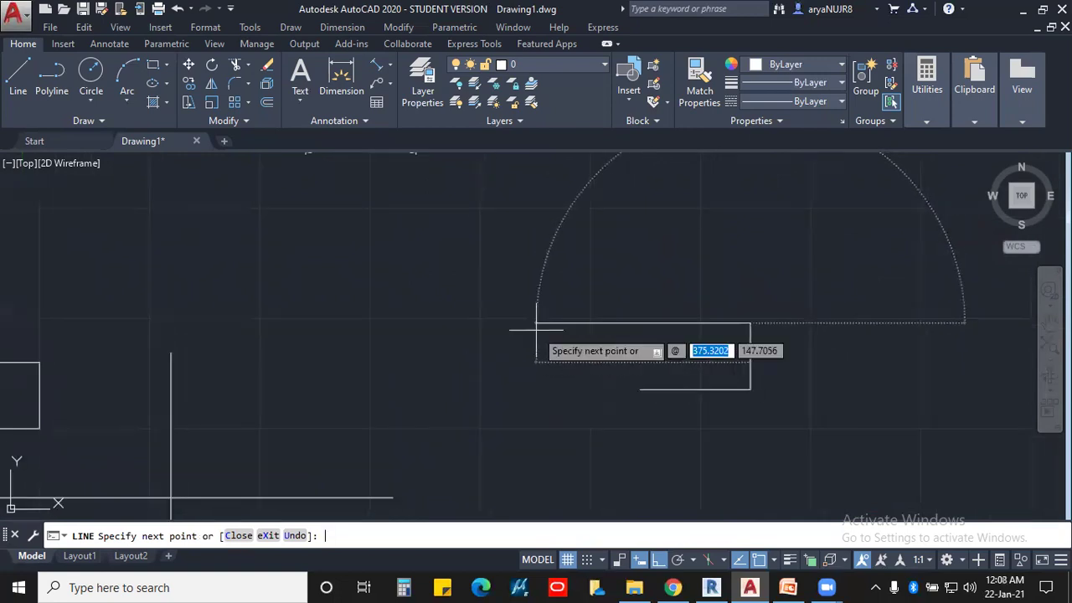
type("50")
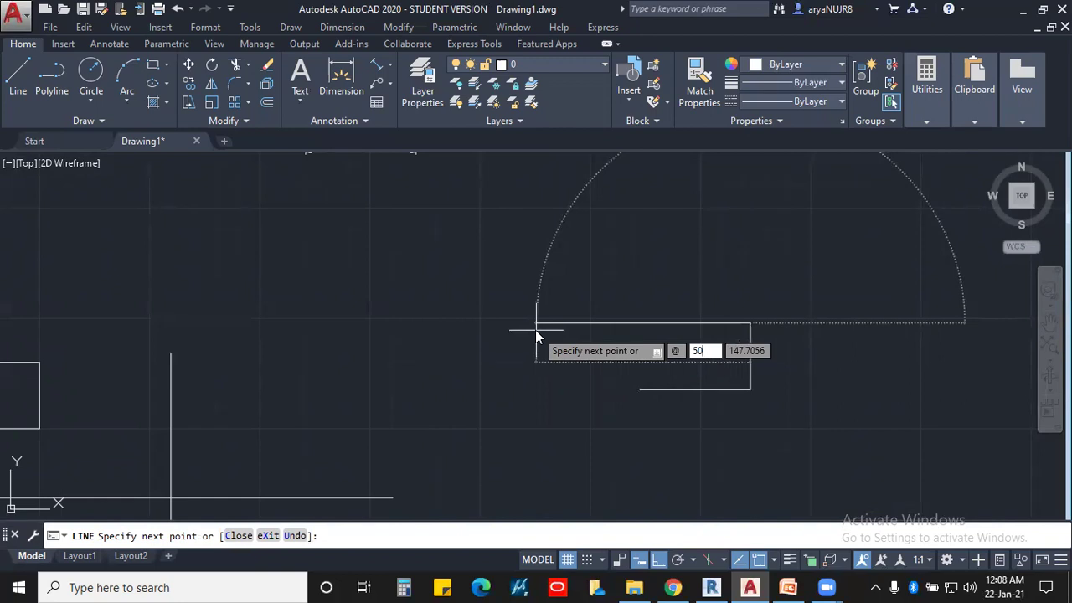
key("Tab")
type("180")
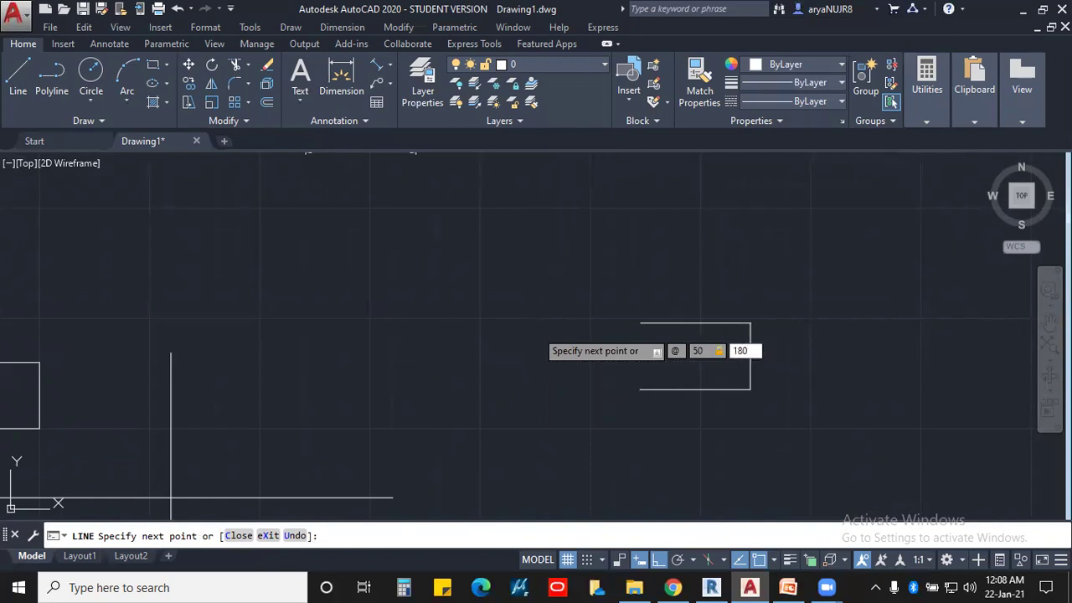
key("Return")
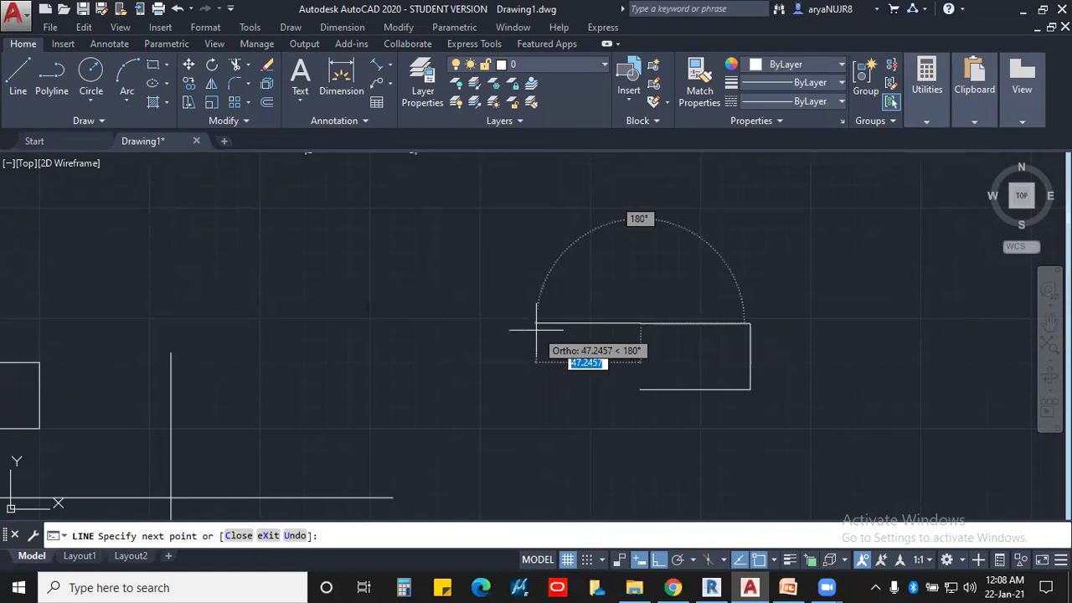
middle_click_drag(652, 454, 638, 383)
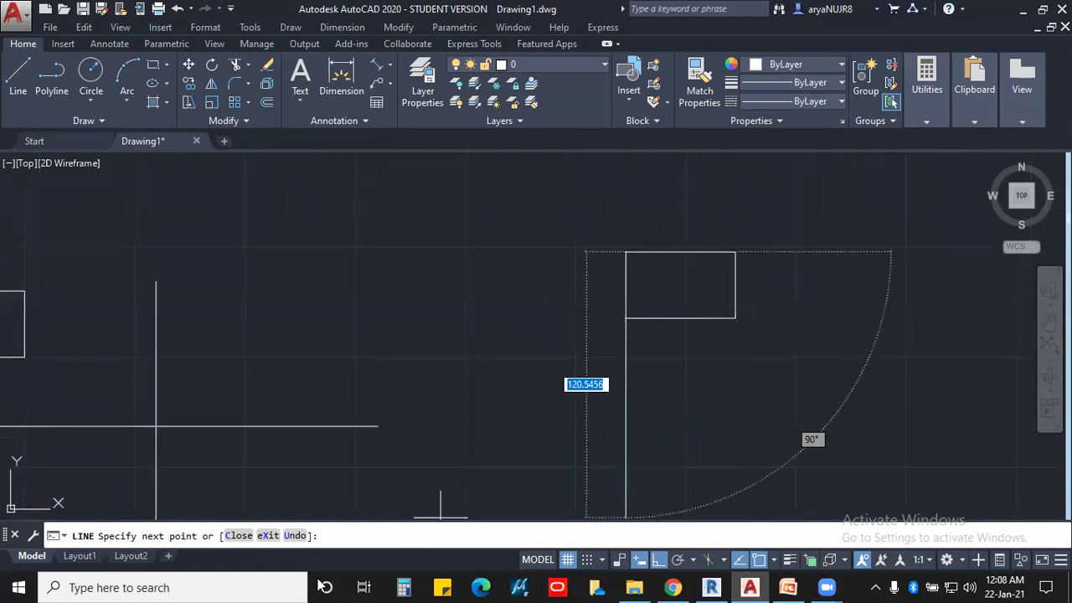
left_click(239, 535)
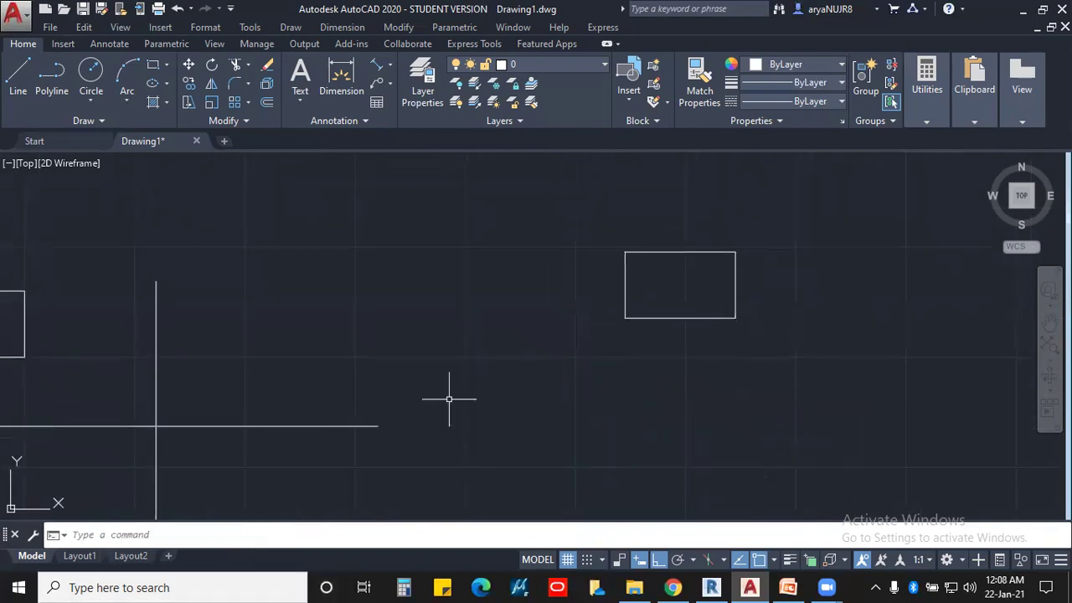
middle_click_drag(789, 364, 757, 394)
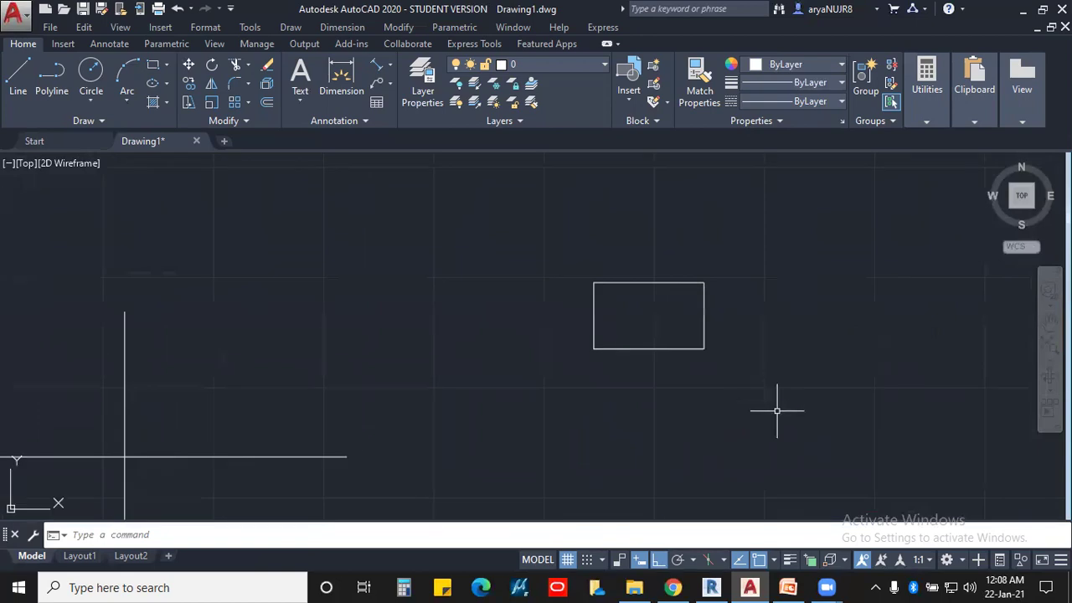